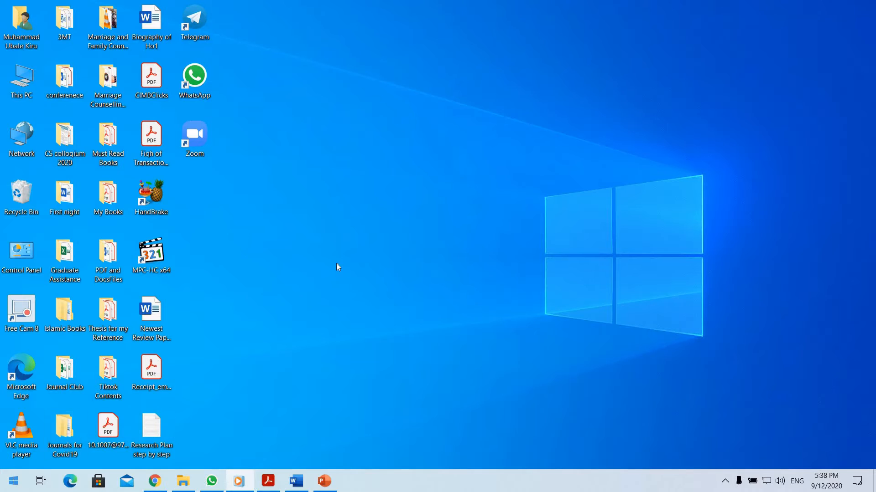
- Launch Mendeley Desktop from the installed programs
key(super)
scroll(264, 288, down, 2)
click(265, 288)
key(super)
scroll(229, 360, down, 2)
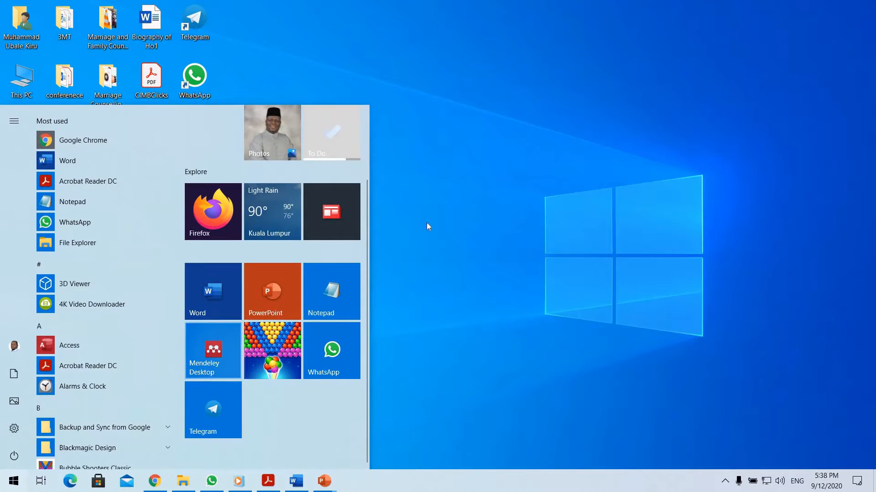
click(465, 175)
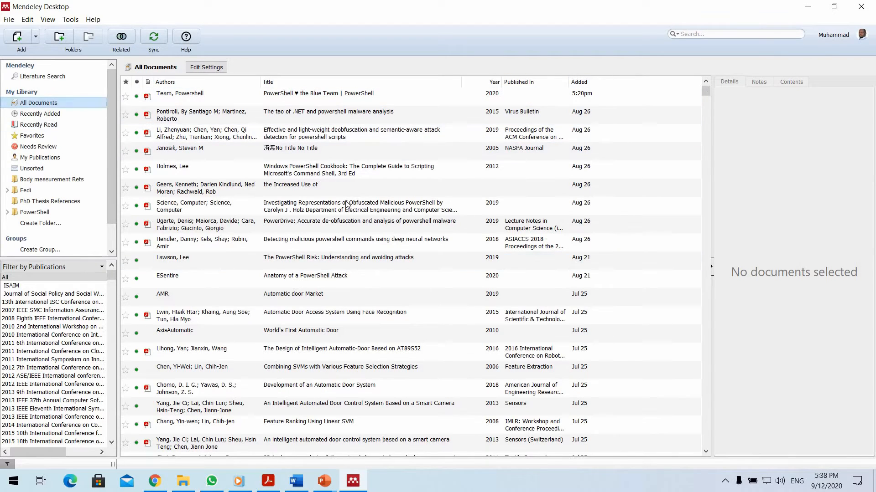
- Browse the full document library and view the details of the 2010 Novitas-ROYAL article
scroll(182, 434, down, 10)
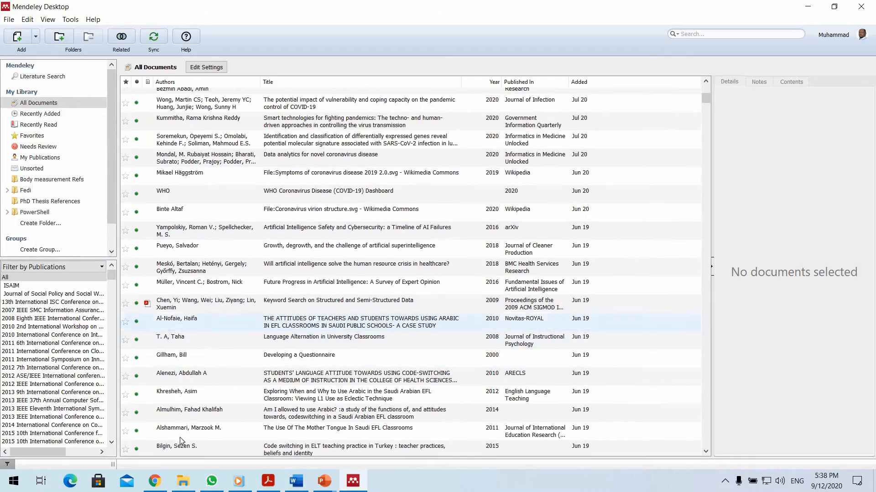
click(219, 322)
scroll(445, 232, down, 1)
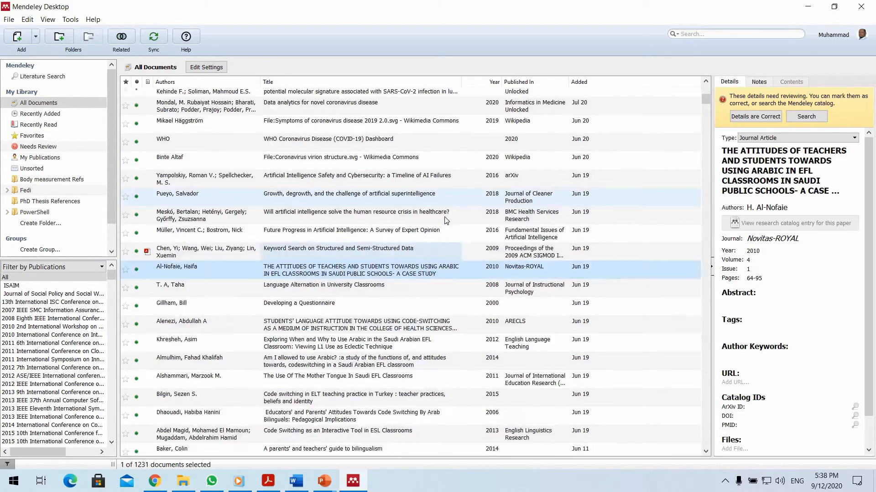
scroll(446, 221, up, 12)
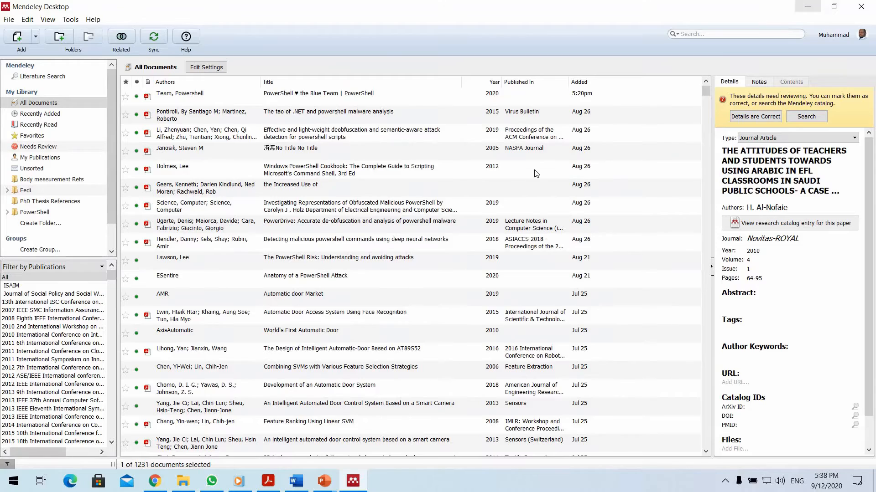
- Review the paper outline in the Word document, and return to Mendeley Desktop
key(super+d)
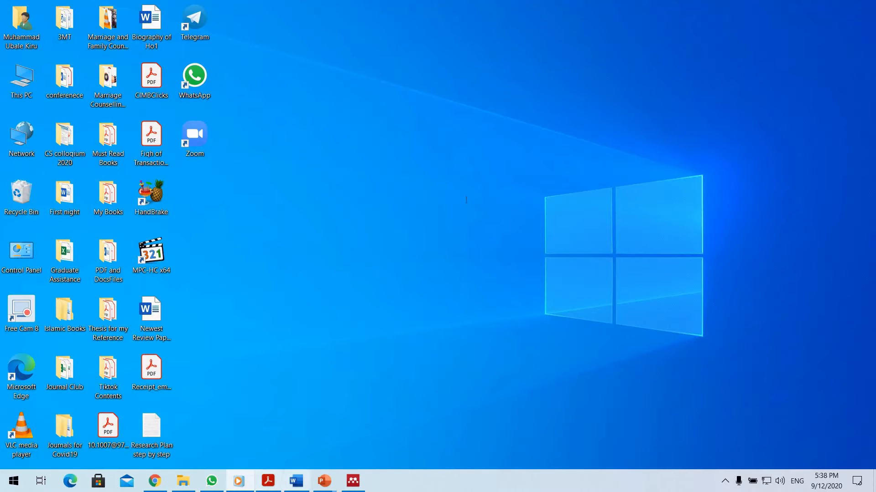
key(alt+Tab)
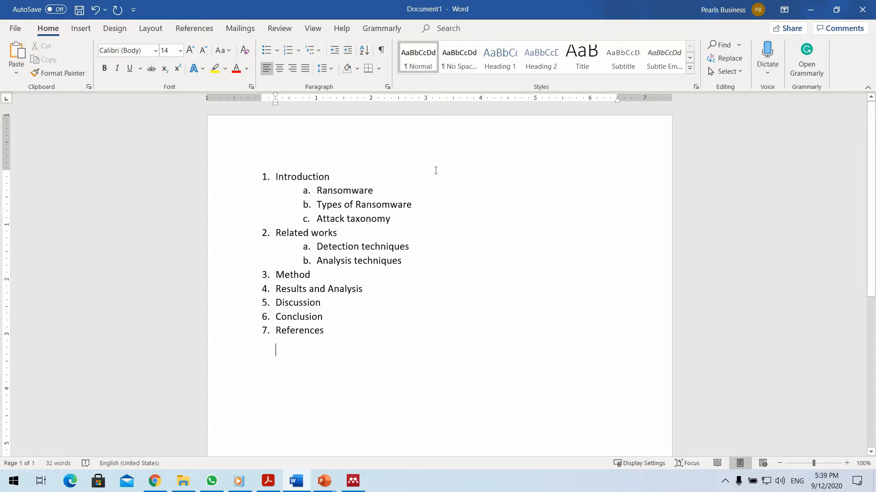
click(815, 10)
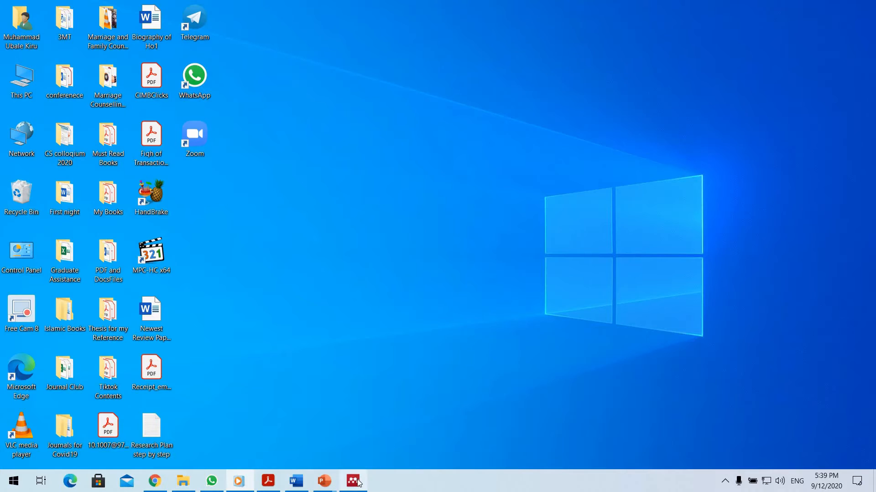
mouse_move(354, 481)
click(351, 430)
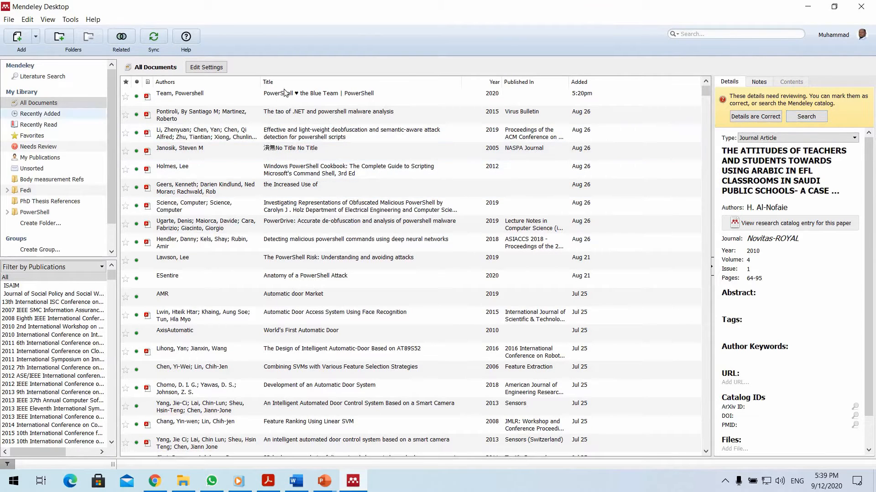
- Search all library documents for "ransomware"
click(723, 33)
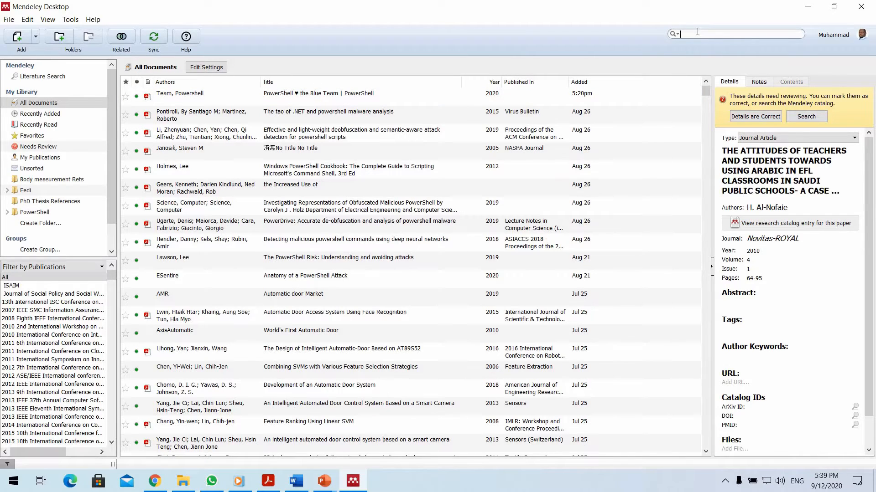
text(ransomw)
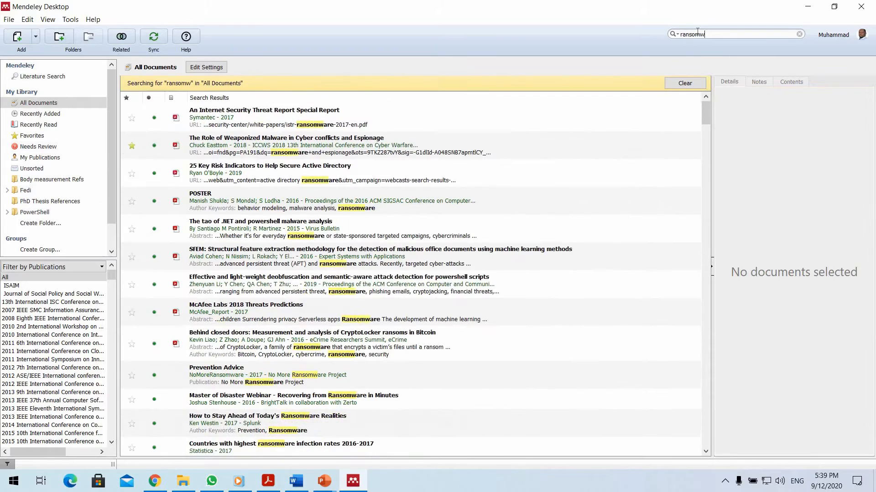
text(are)
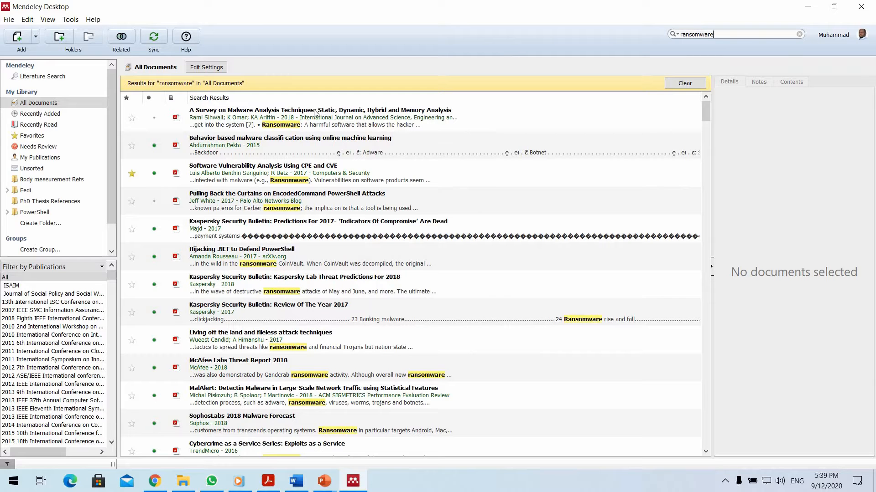
- Look through the ransomware results and open the paper "CryptoLock (and Drop It): Stopping Ransomware Attacks on User Data"
scroll(319, 129, down, 1)
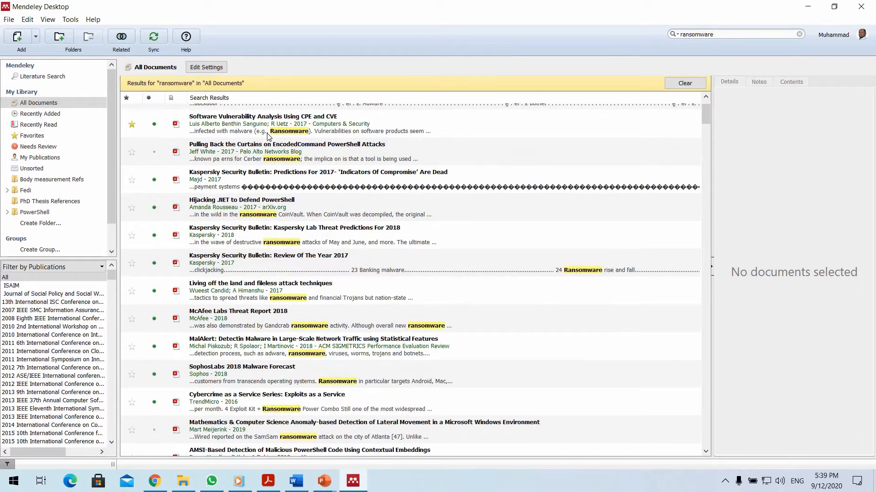
scroll(294, 143, down, 6)
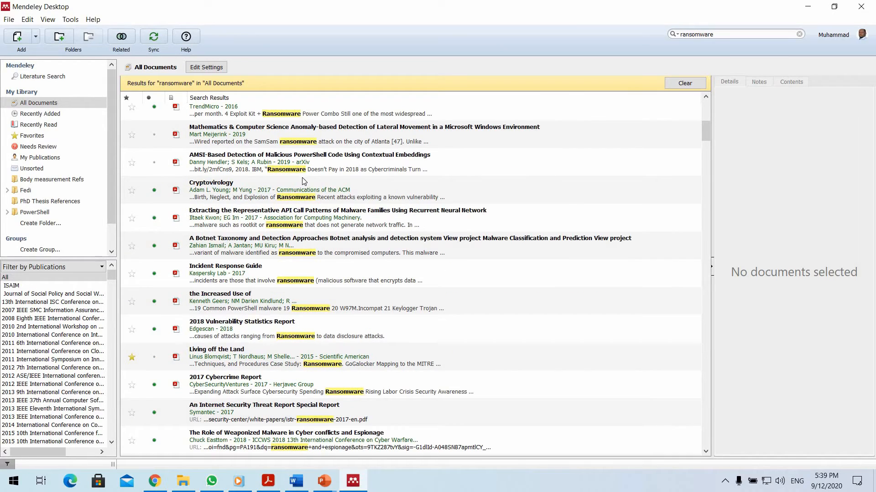
scroll(313, 184, down, 4)
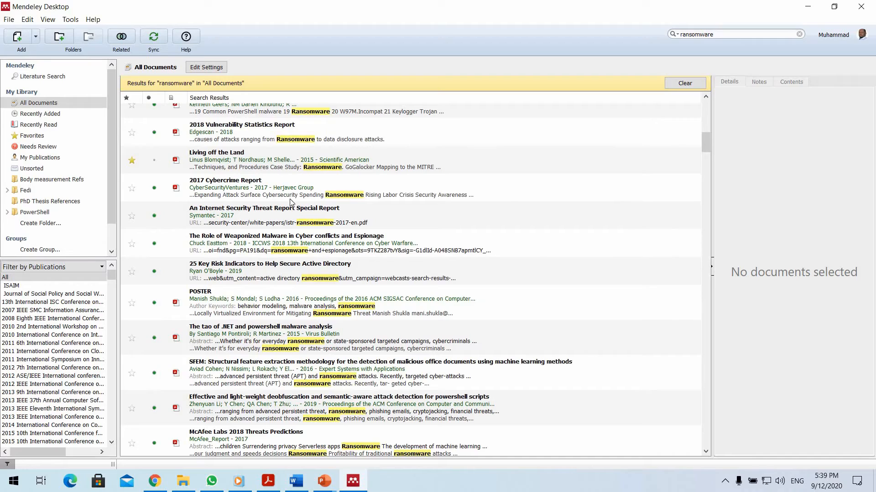
scroll(322, 214, down, 5)
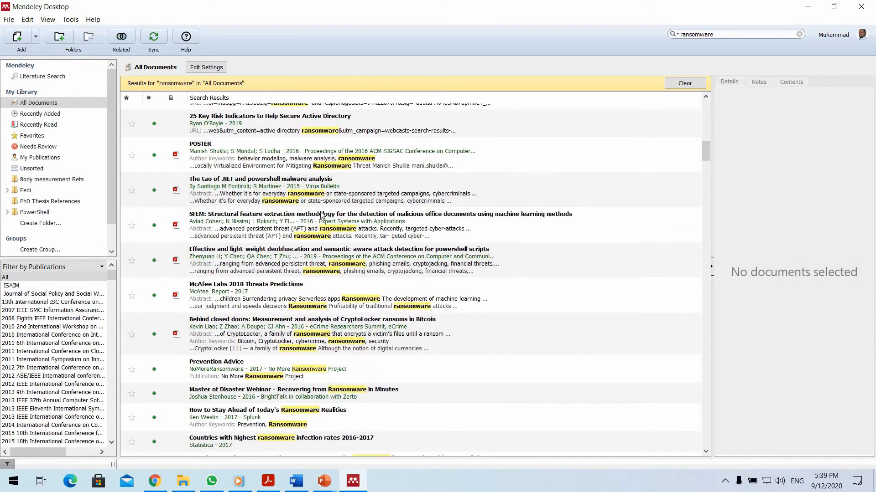
scroll(322, 214, down, 5)
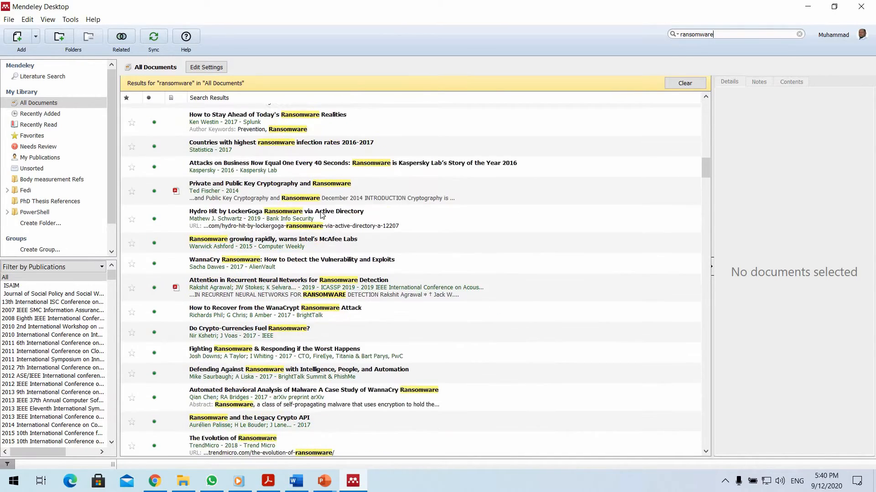
scroll(321, 218, down, 2)
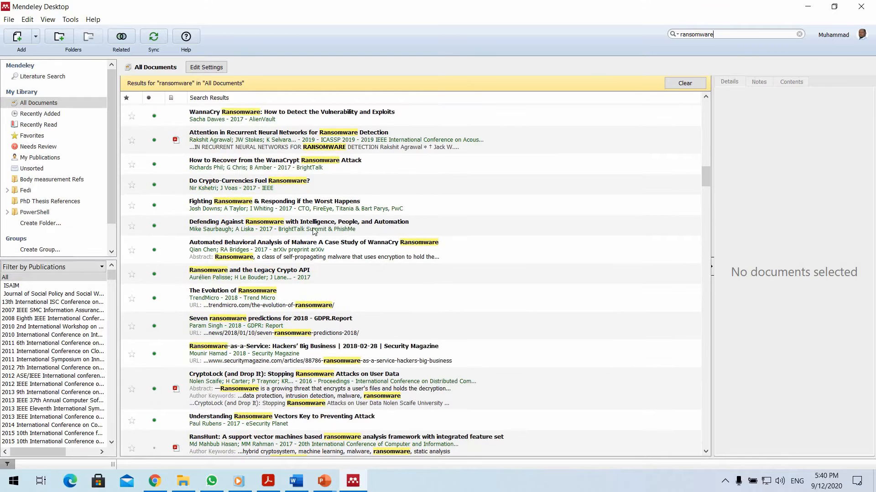
scroll(311, 237, down, 3)
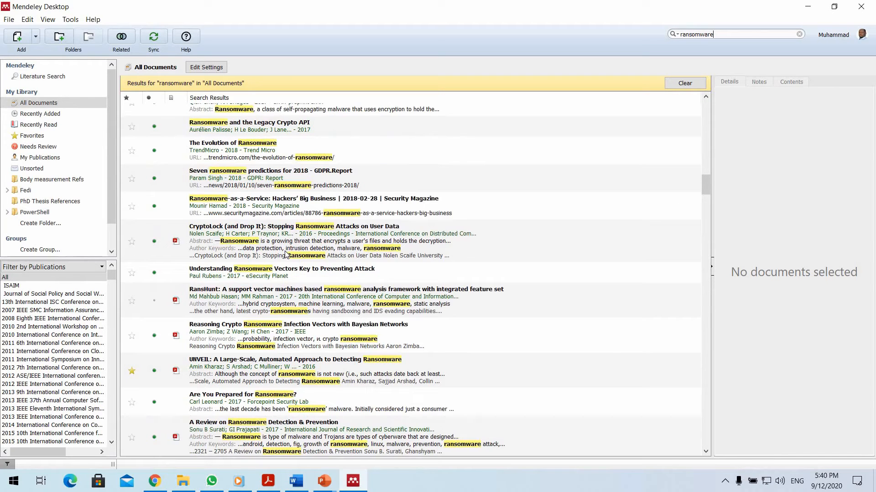
click(314, 240)
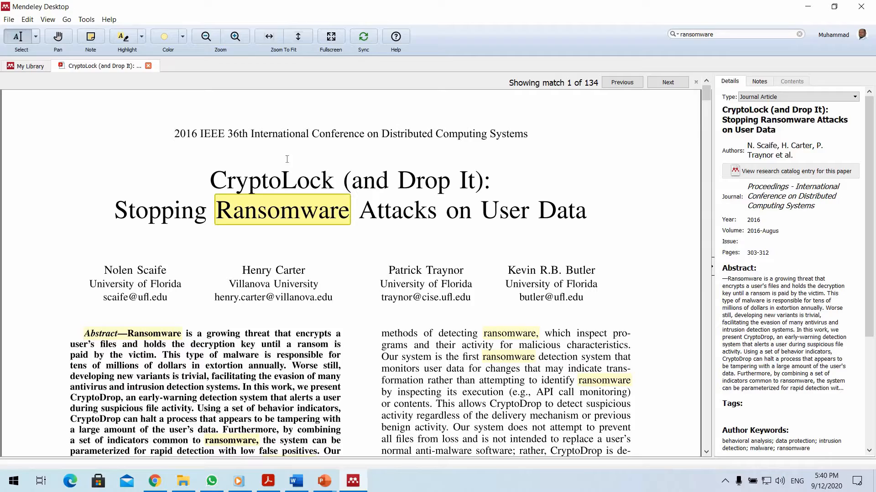
- Skim the paper's abstract, check the outline in the Word document, and return to the paper
scroll(432, 164, down, 3)
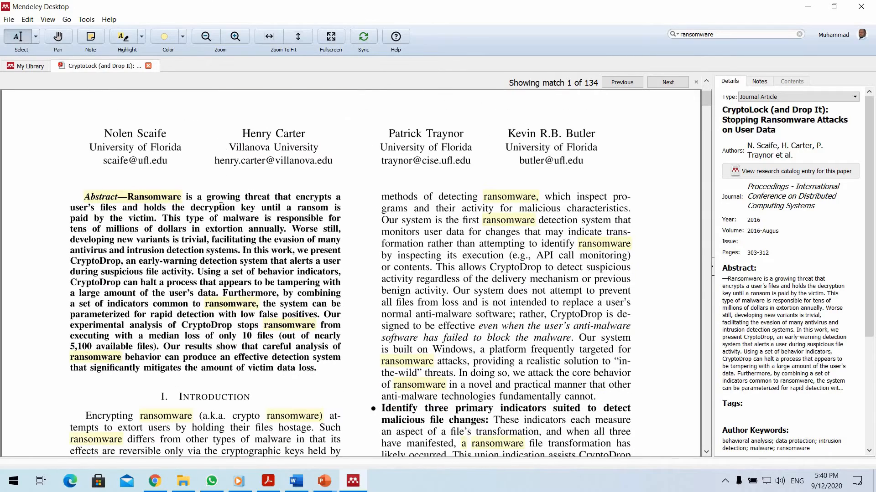
scroll(329, 211, down, 2)
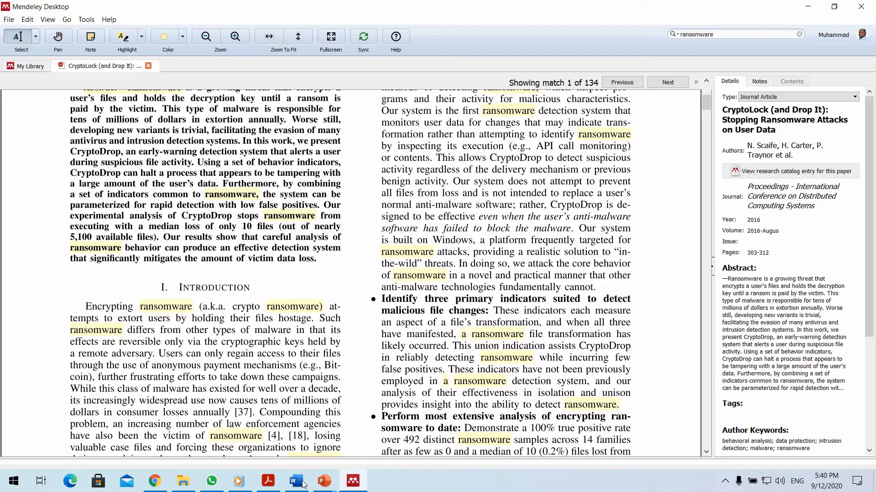
key(alt+Tab)
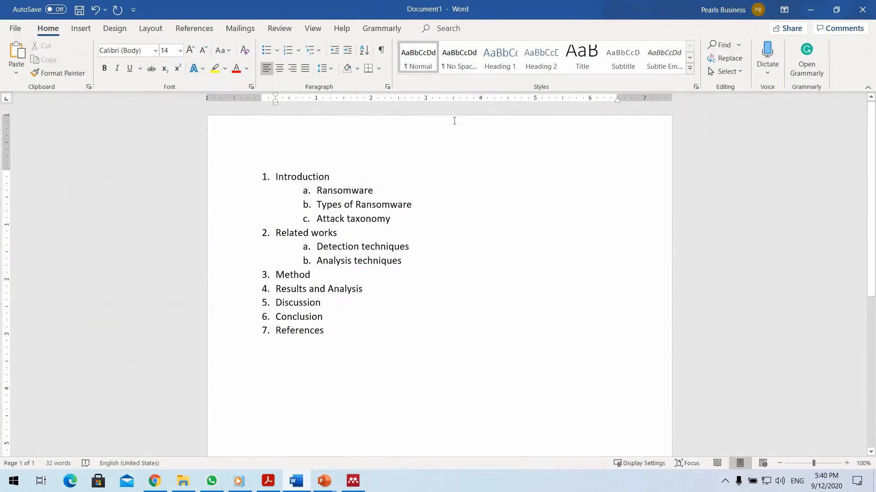
click(809, 12)
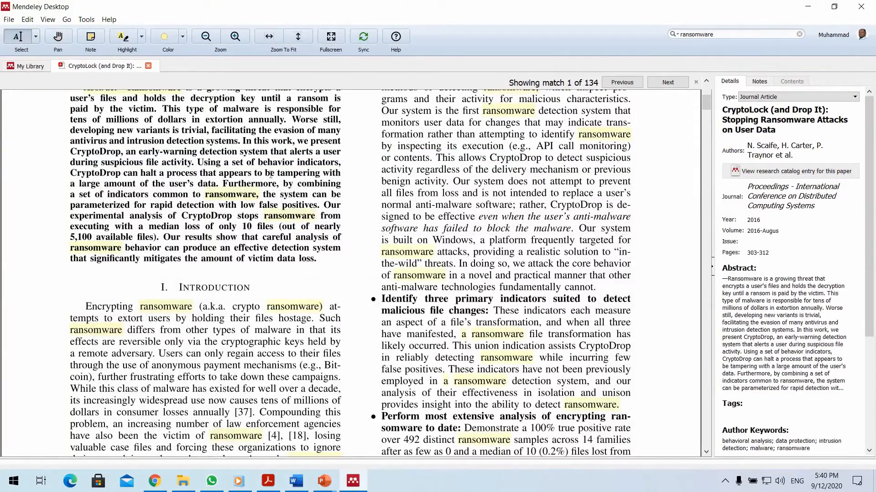
- Read through the paper's Introduction and continue to the Related Work section on page 2
scroll(159, 180, down, 3)
scroll(93, 202, down, 3)
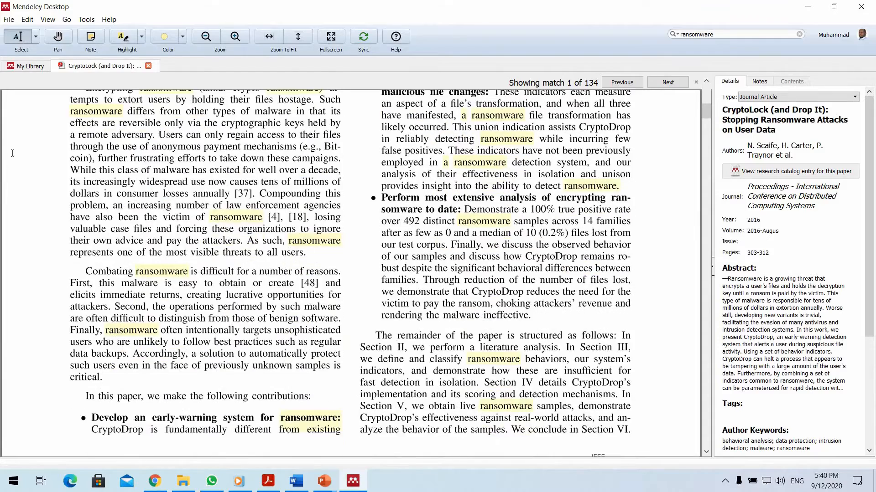
scroll(121, 169, up, 3)
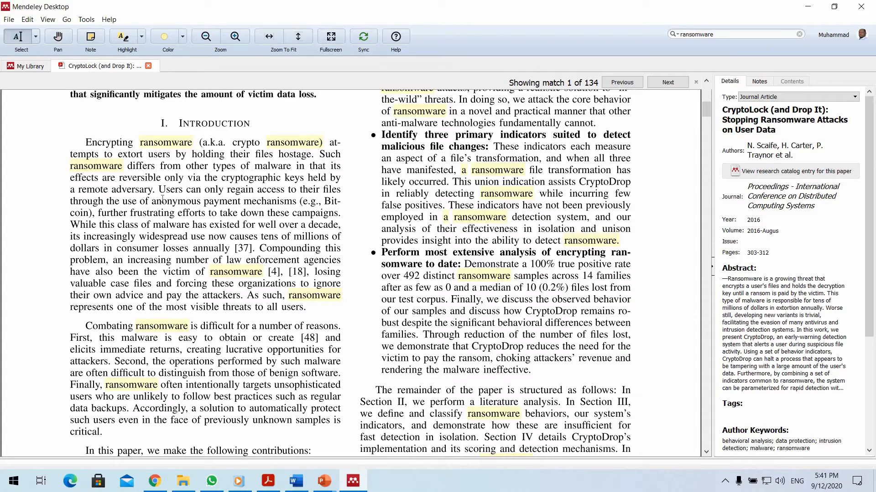
scroll(177, 201, down, 5)
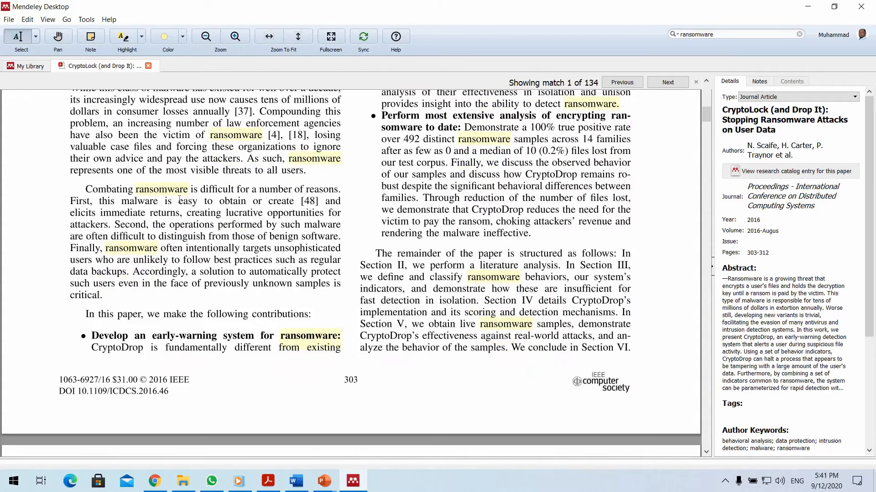
scroll(180, 199, up, 3)
scroll(181, 199, up, 1)
scroll(205, 201, down, 5)
scroll(302, 209, down, 4)
scroll(302, 209, down, 10)
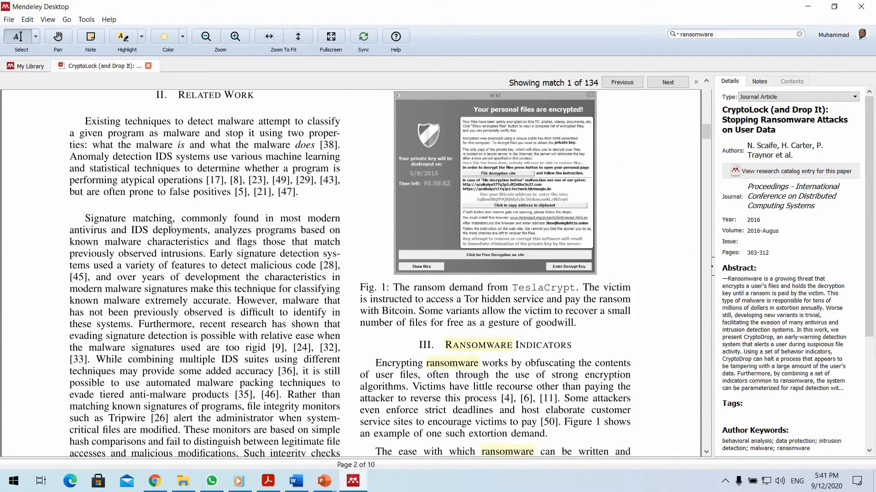
- Highlight the sentence in Related Work that starts "Signature matching, commonly found" and ends "previously observed intrusions."
scroll(184, 223, down, 2)
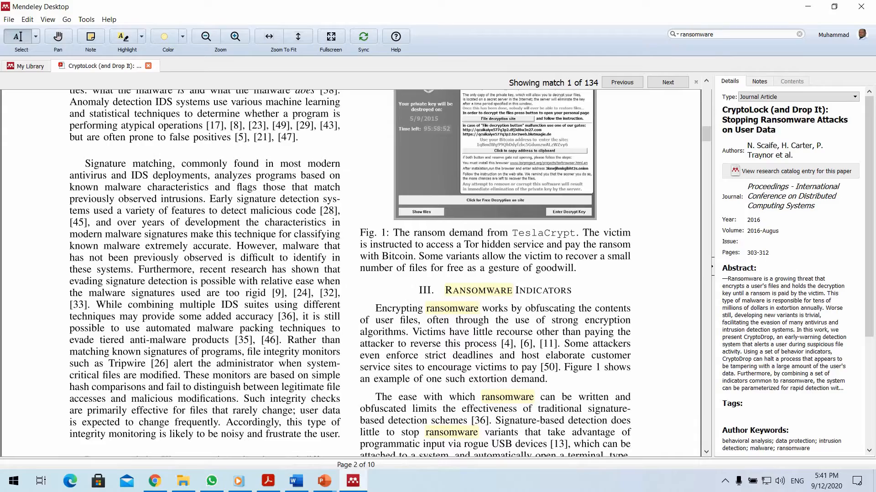
scroll(189, 221, down, 1)
scroll(189, 221, down, 5)
scroll(189, 192, up, 6)
mouse_move(85, 163)
mouse_down()
mouse_move(210, 163)
mouse_move(249, 175)
mouse_move(206, 200)
mouse_up()
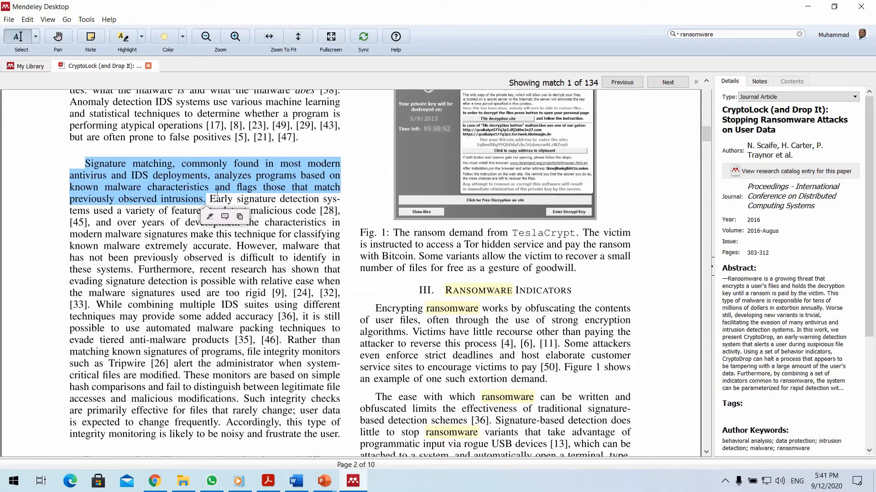
click(210, 217)
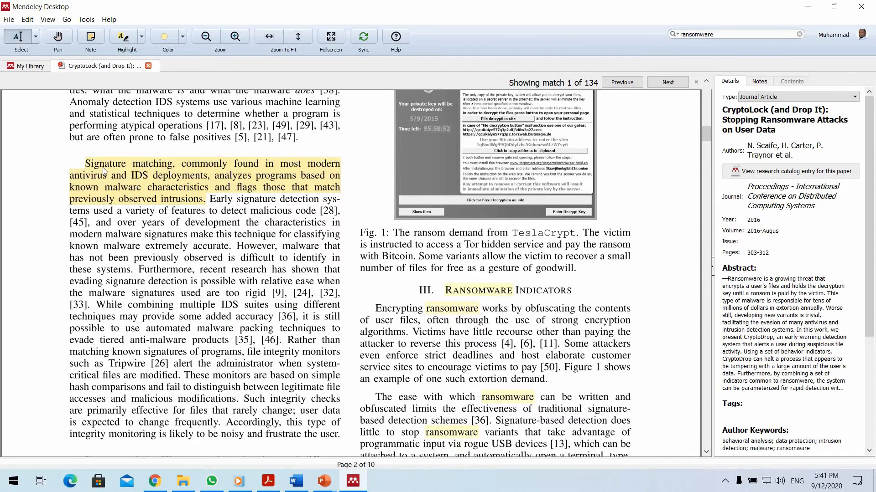
- Copy the highlighted signature-matching sentence and minimise Mendeley Desktop
click(87, 165)
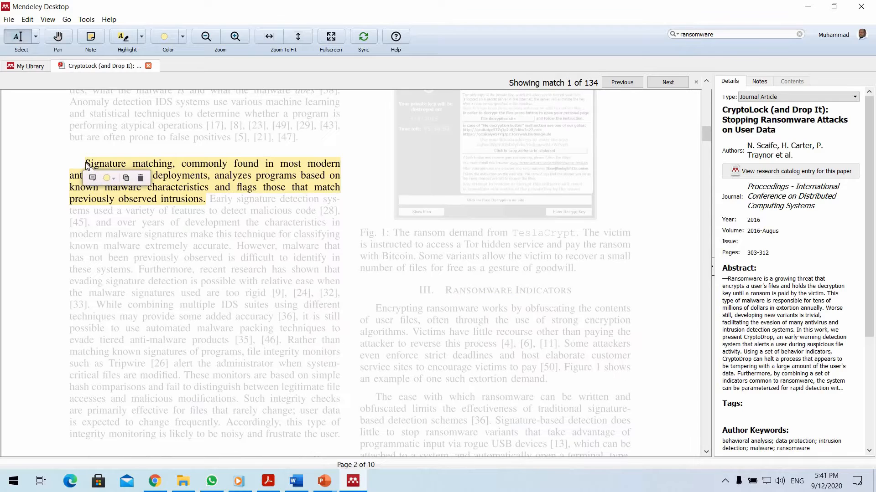
drag(85, 165, 196, 184)
right_click(195, 184)
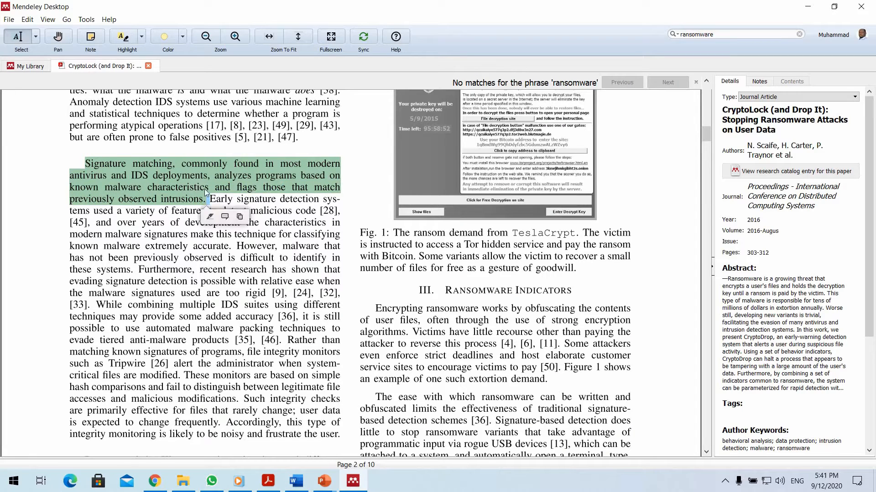
click(233, 237)
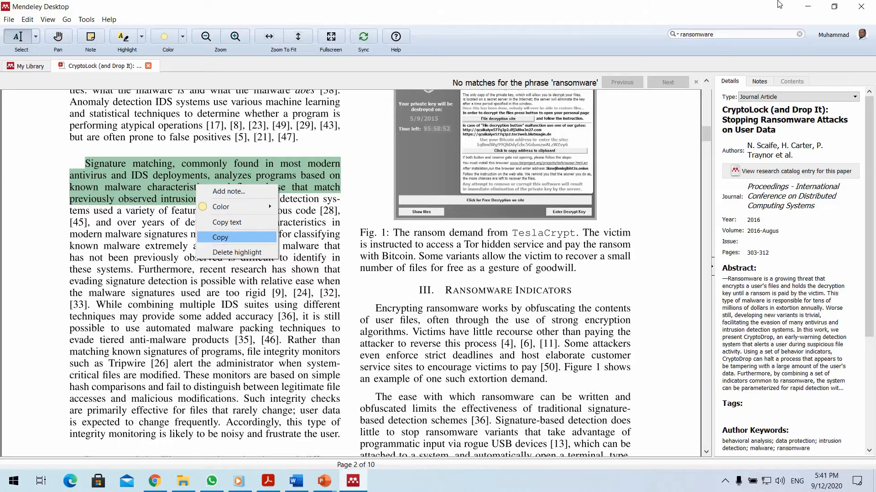
click(816, 9)
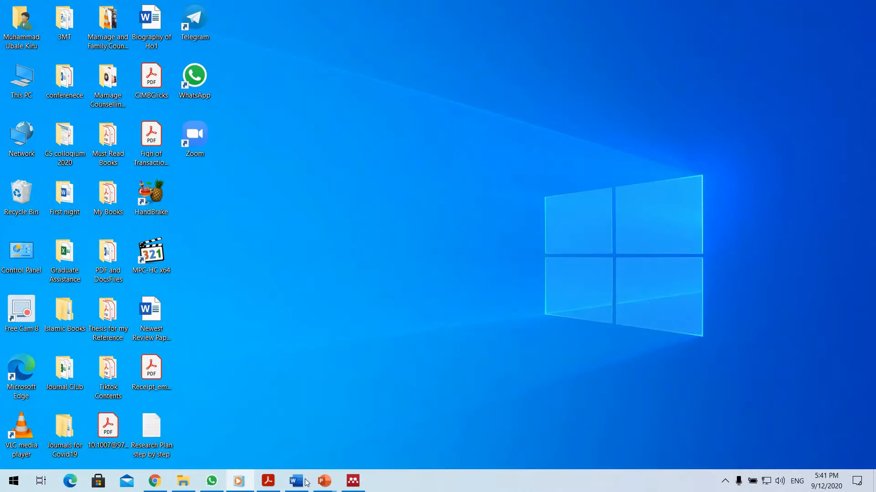
- Switch to Word and add a comment on the Ransomware item under Introduction, containing the copied signature-matching sentence
click(296, 481)
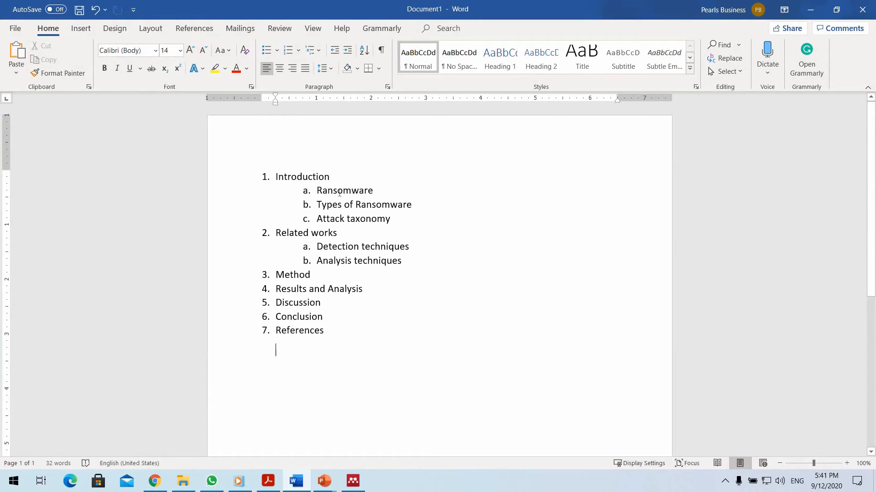
drag(319, 190, 485, 198)
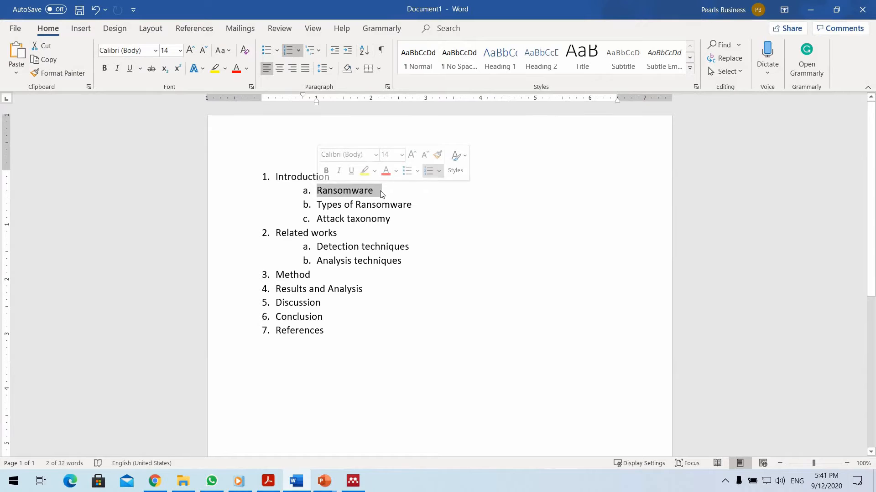
right_click(354, 194)
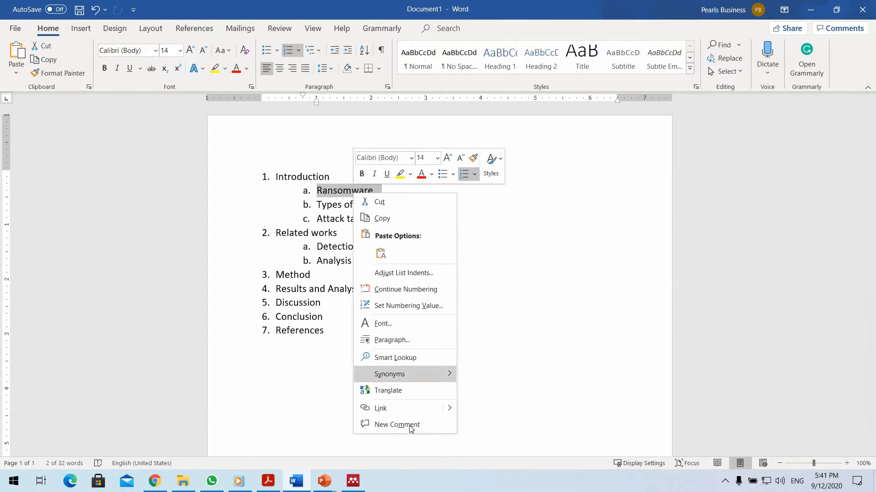
key(Return)
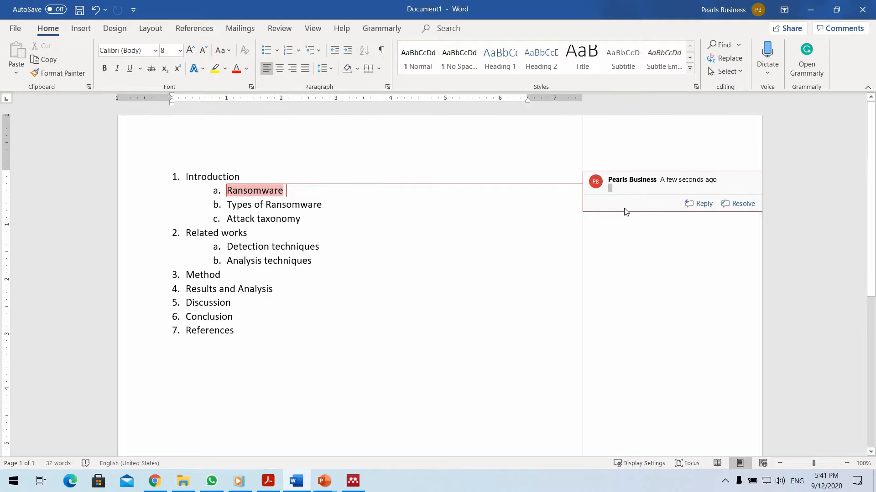
click(637, 188)
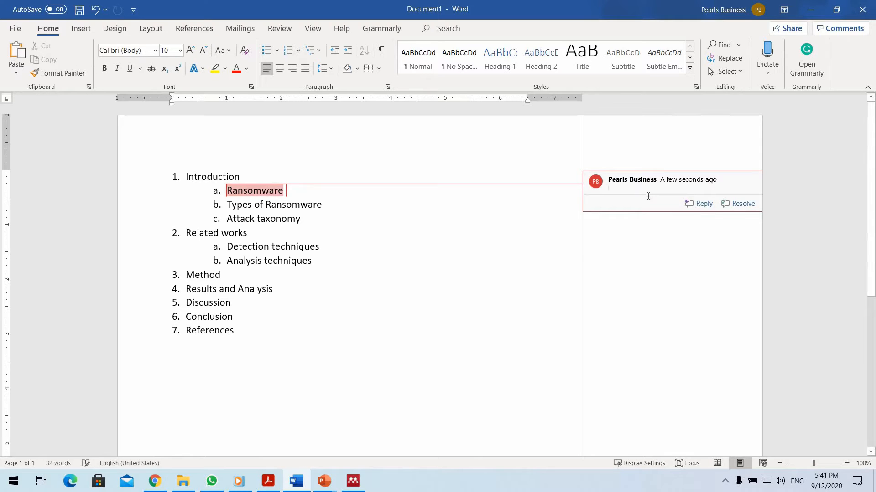
key(ctrl+v)
key(Delete)
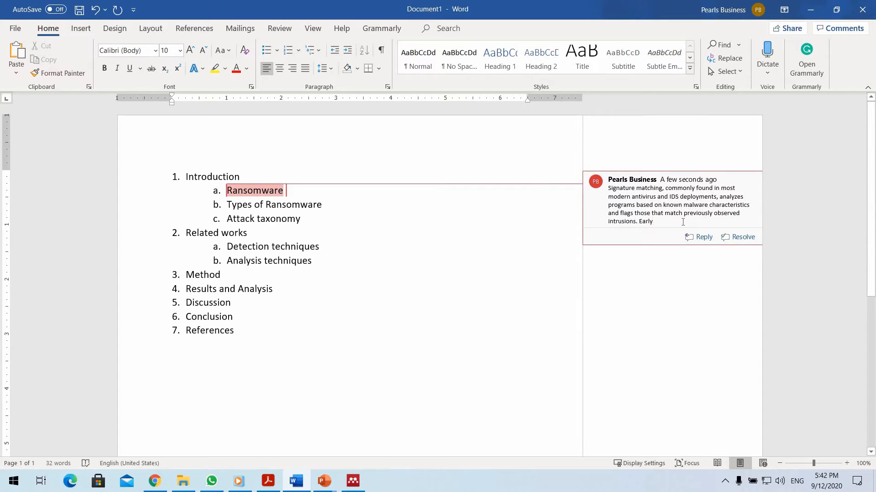
- Remove the stray word "Early" from the comment and append a dash with the first author's name copied from the paper's Mendeley details
key(BackSpace)
key(BackSpace)
key(BackSpace)
key(BackSpace)
click(353, 481)
click(783, 147)
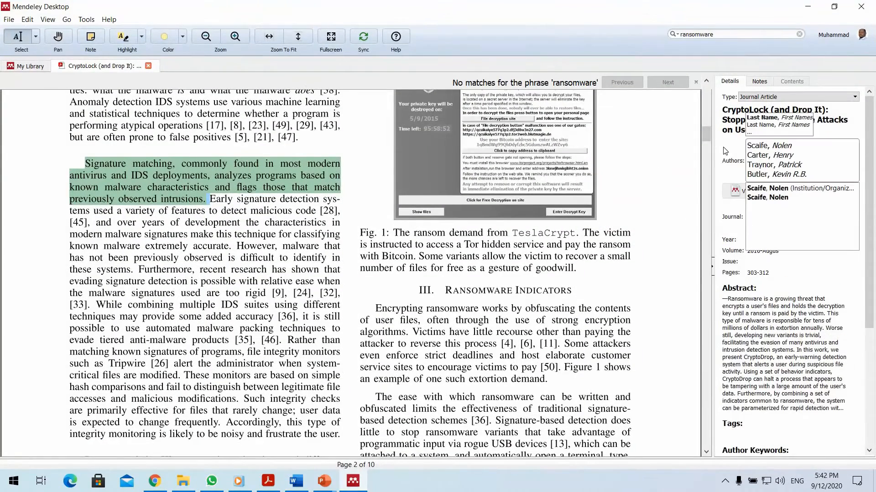
click(811, 7)
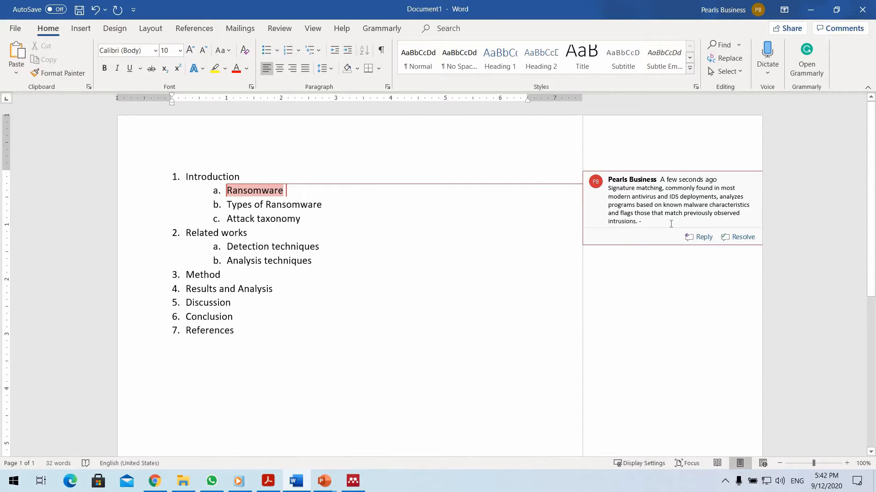
click(671, 224)
key(ctrl+v)
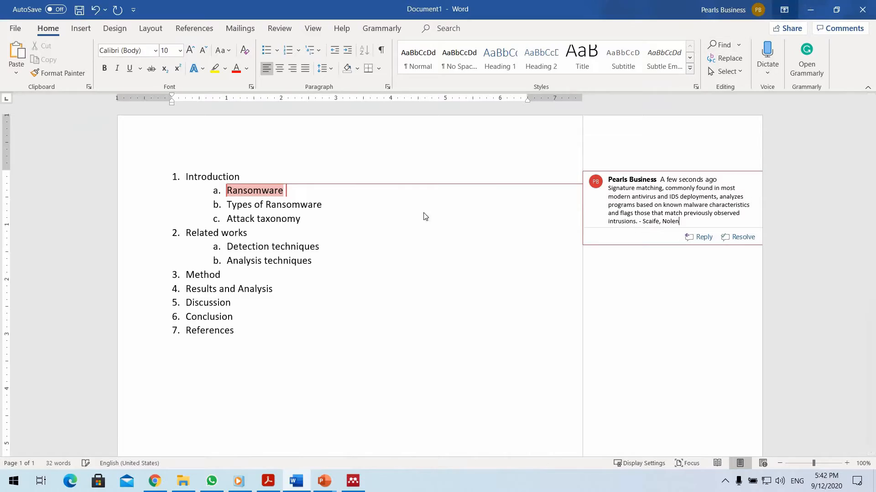
click(810, 9)
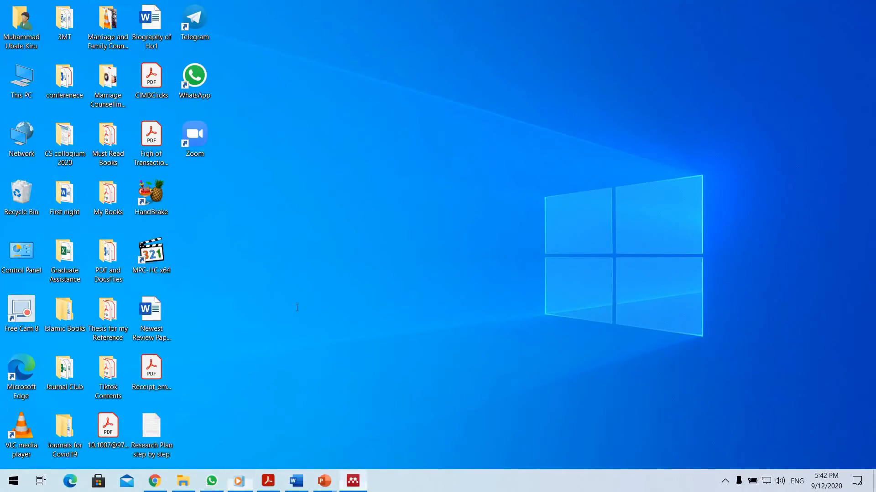
- In Mendeley, attach the note "I want use this line in the introduction of ransomware section" to the highlighted signature-matching sentence
click(353, 481)
scroll(390, 274, down, 3)
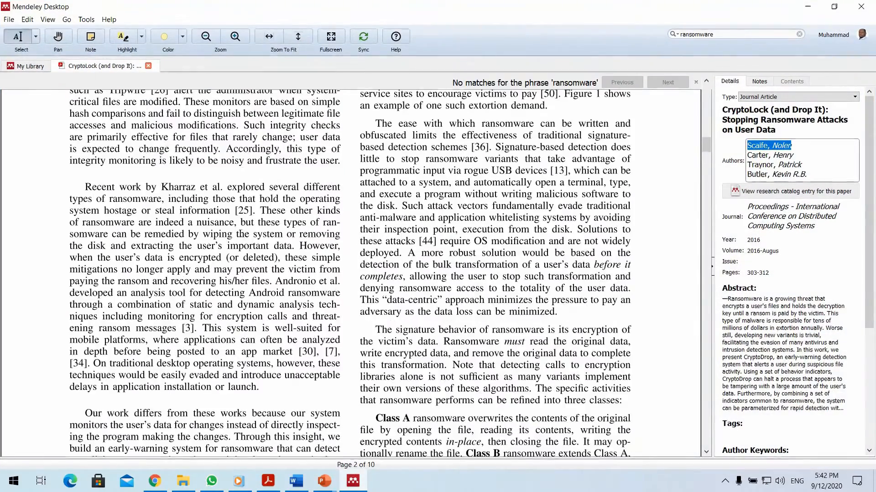
scroll(394, 275, down, 4)
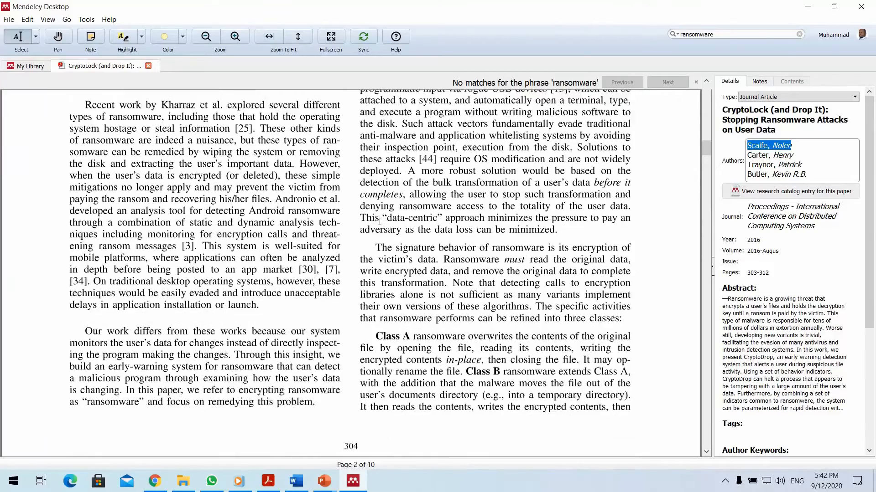
scroll(295, 219, up, 15)
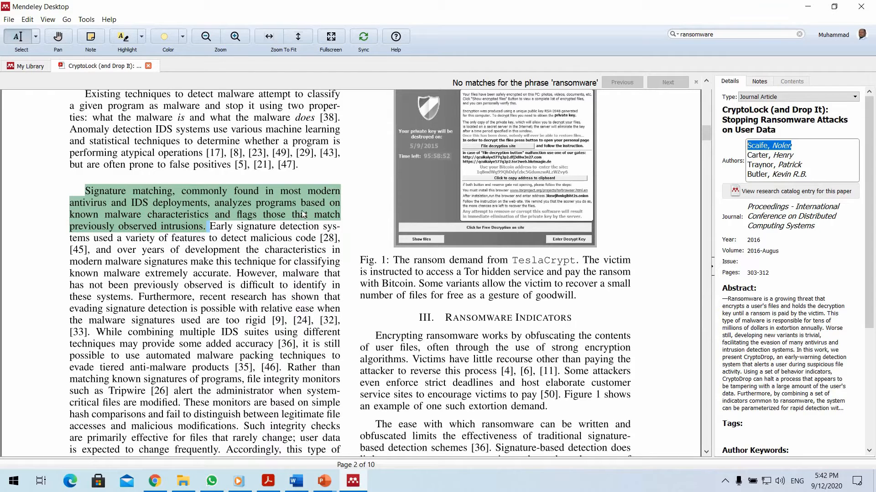
click(75, 190)
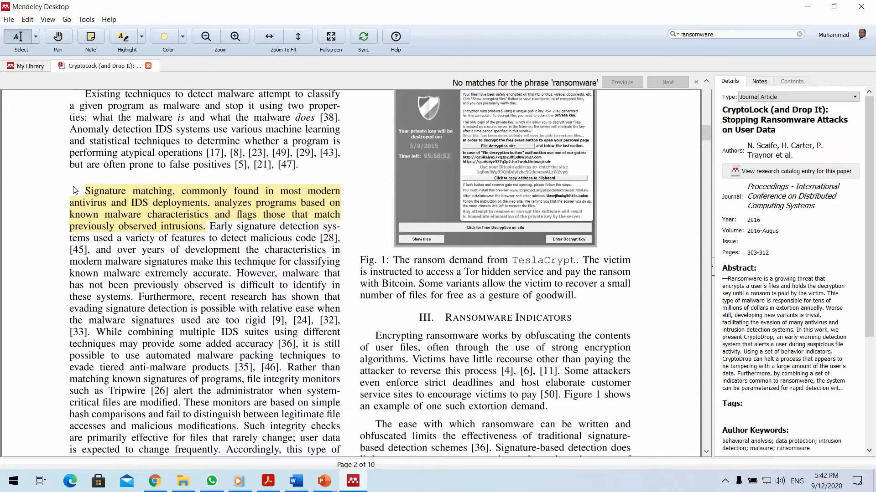
click(100, 191)
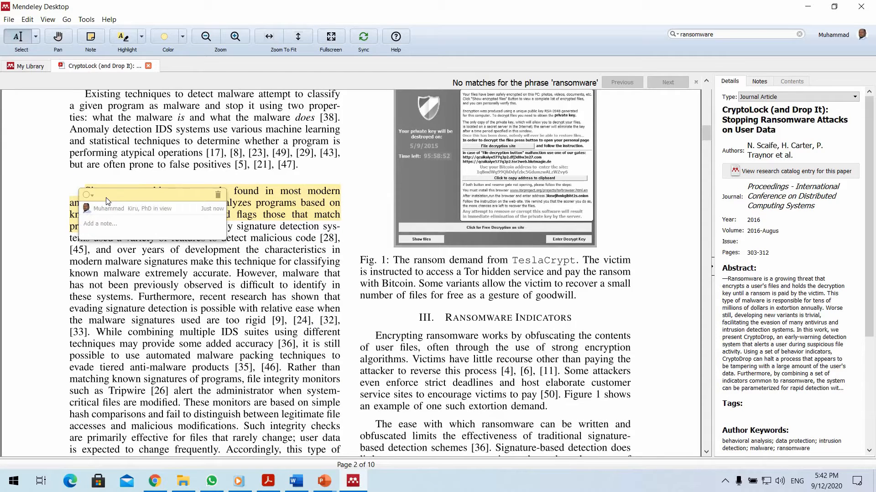
text(I want use this line in)
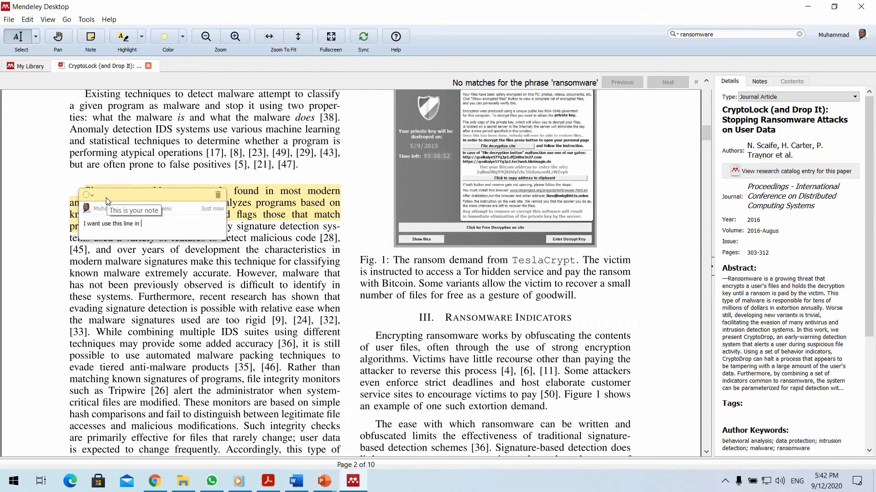
text(uction of rasno)
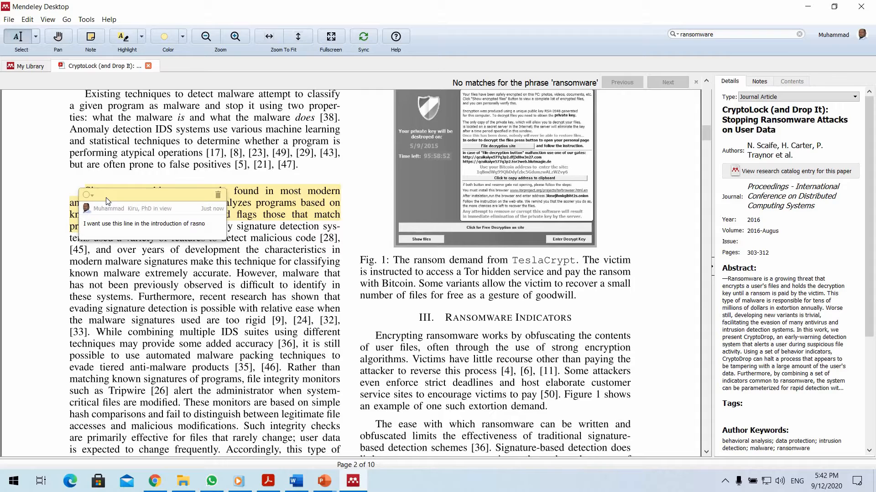
key(BackSpace)
key(BackSpace)
key(BackSpace)
text(nsomware section)
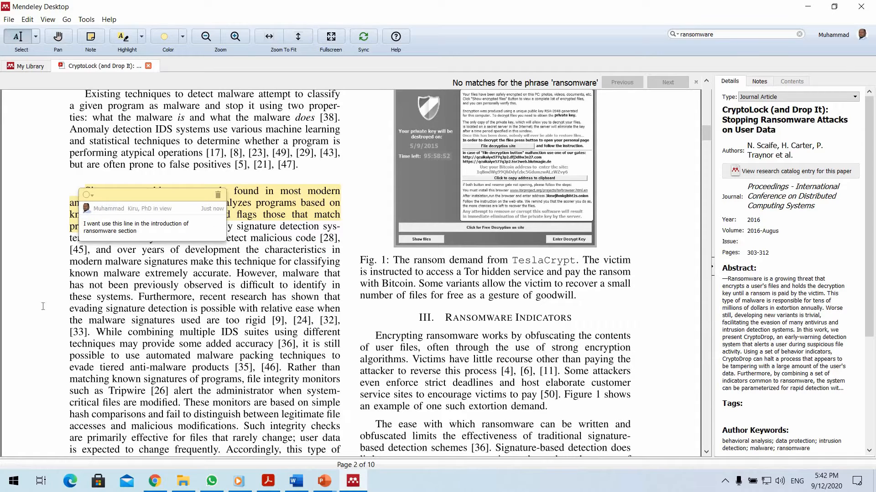
click(77, 179)
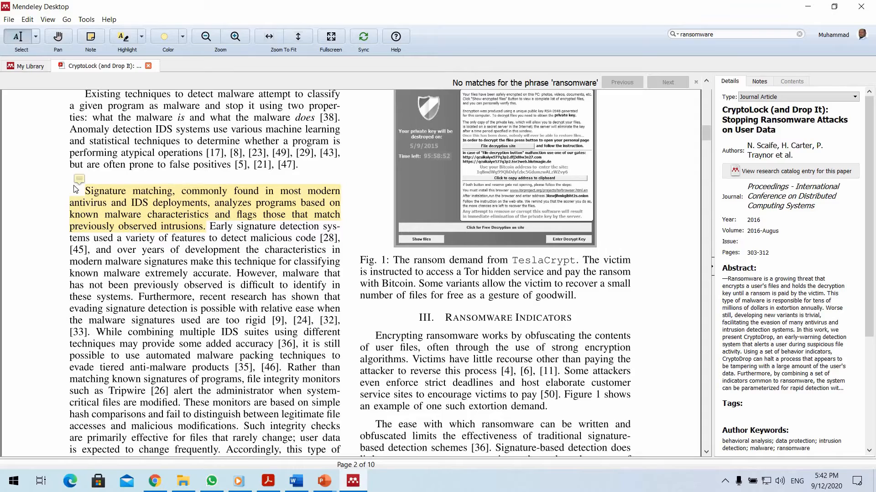
- Read on through the Ransomware Indicators section to the Shannon Entropy subsection on page 3
scroll(380, 204, down, 5)
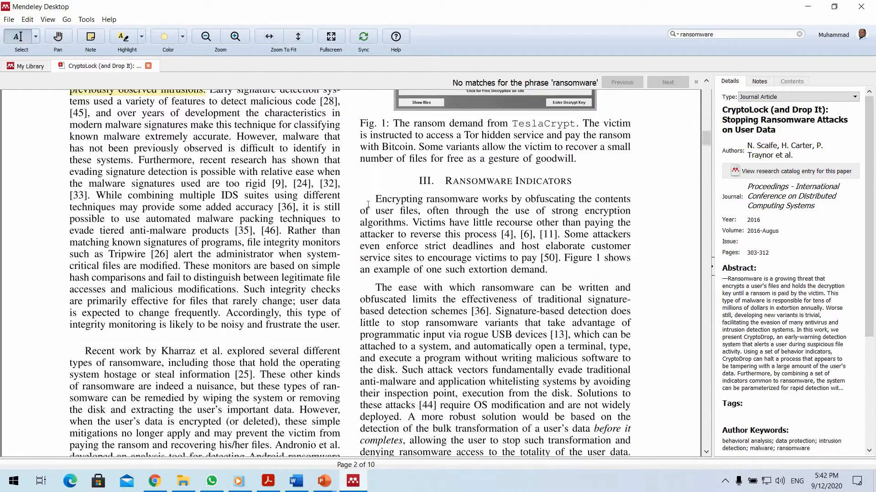
drag(375, 205, 469, 230)
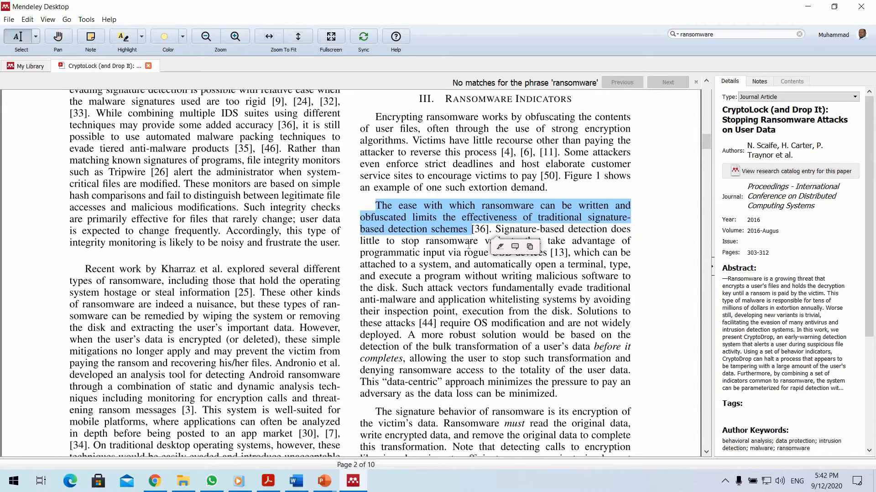
click(502, 291)
mouse_move(495, 230)
mouse_down()
mouse_move(504, 229)
mouse_move(459, 324)
mouse_move(472, 265)
mouse_move(499, 253)
mouse_up()
scroll(178, 242, down, 3)
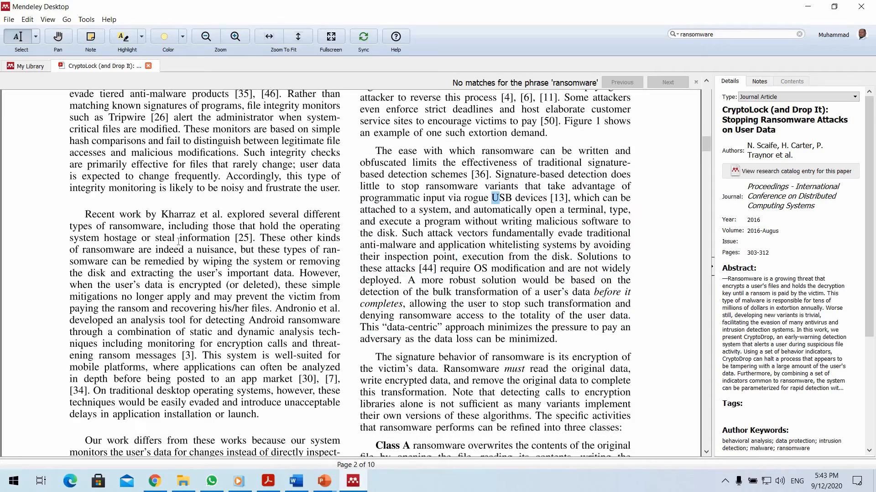
scroll(418, 245, down, 20)
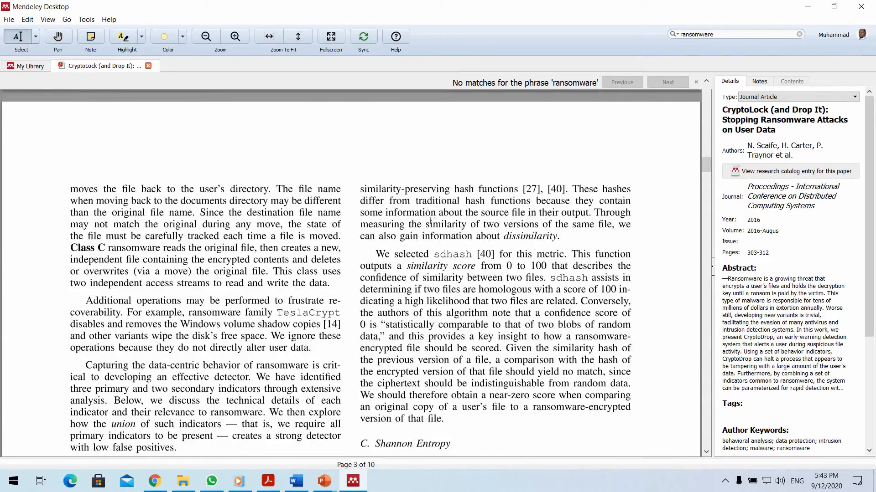
scroll(419, 224, down, 3)
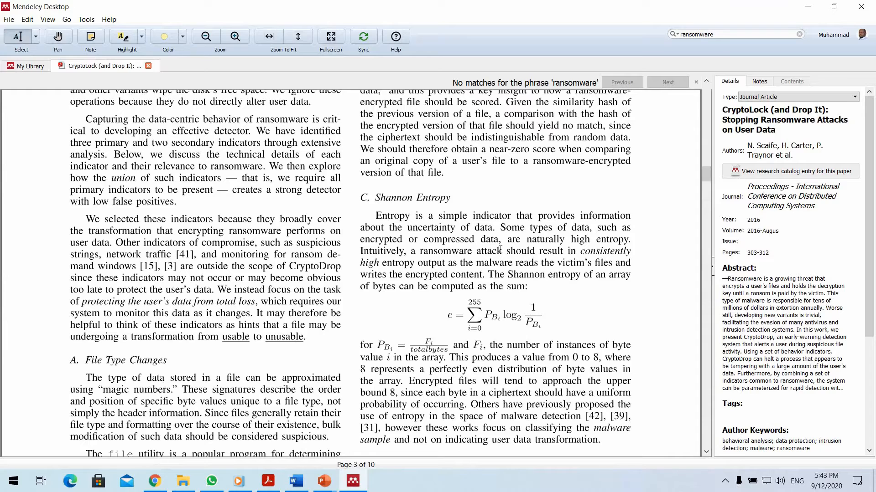
- Highlight the Shannon Entropy passage from "Entropy is a simple indicator" to "encrypted content" and attach the note "Entropy - Under ransomware" at its start
mouse_move(375, 216)
mouse_down()
mouse_move(454, 218)
mouse_move(502, 251)
mouse_move(522, 251)
mouse_move(483, 275)
mouse_up()
key(ctrl+c)
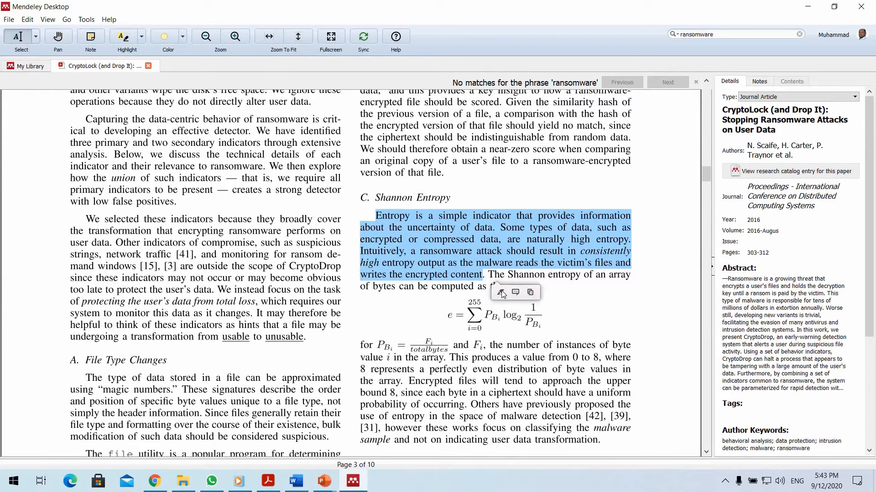
click(500, 292)
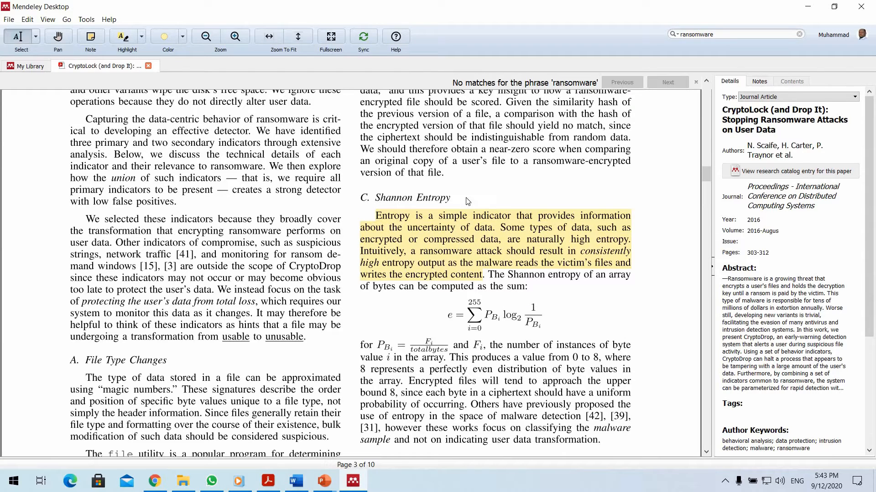
click(495, 217)
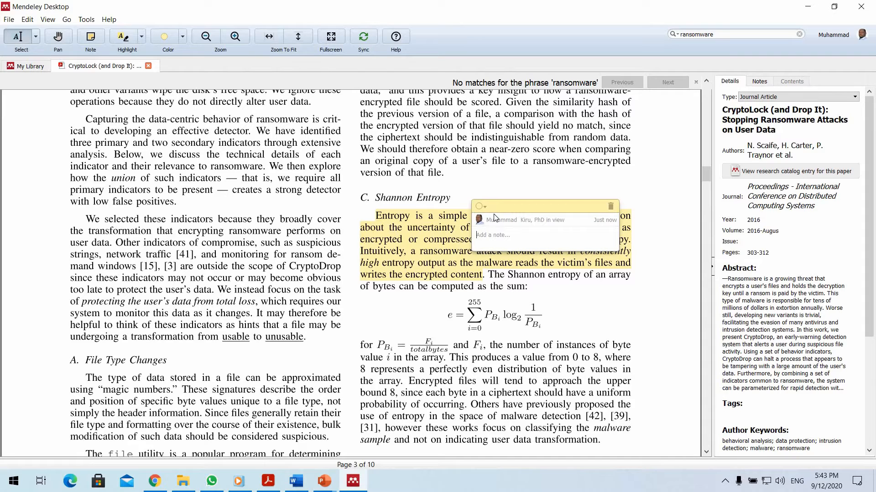
text(Entropy - Under ransomware)
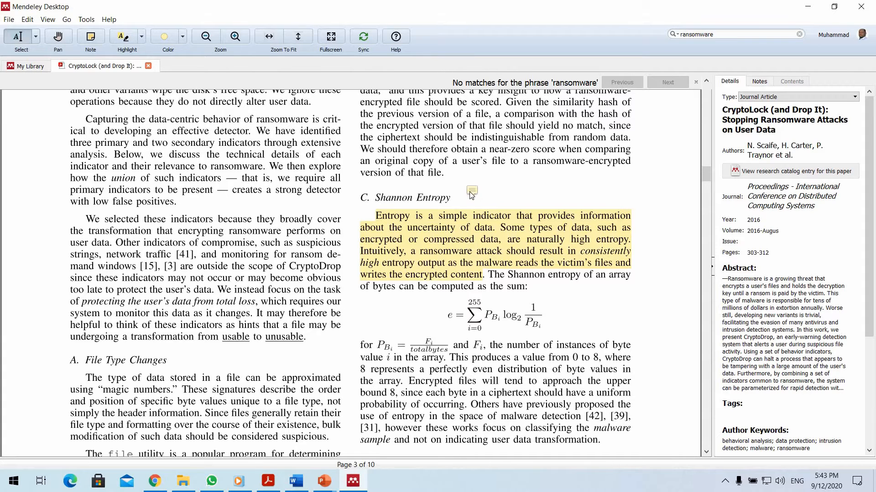
click(471, 196)
- Copy the highlighted entropy passage and paste it in Word as a reply to the comment on Ransomware
right_click(390, 214)
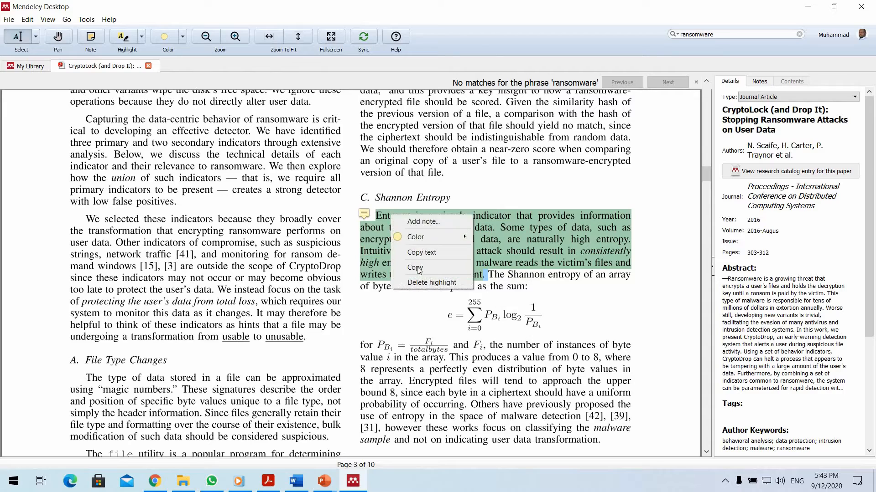
click(418, 270)
click(808, 7)
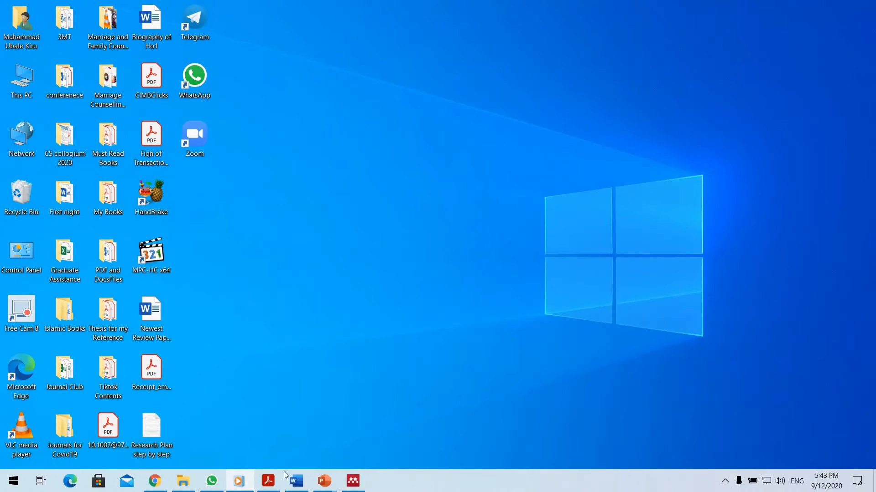
click(296, 480)
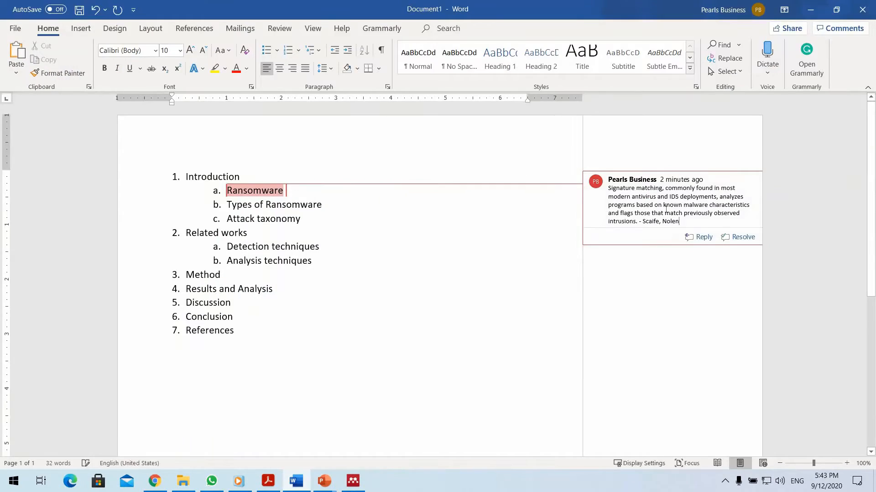
click(699, 237)
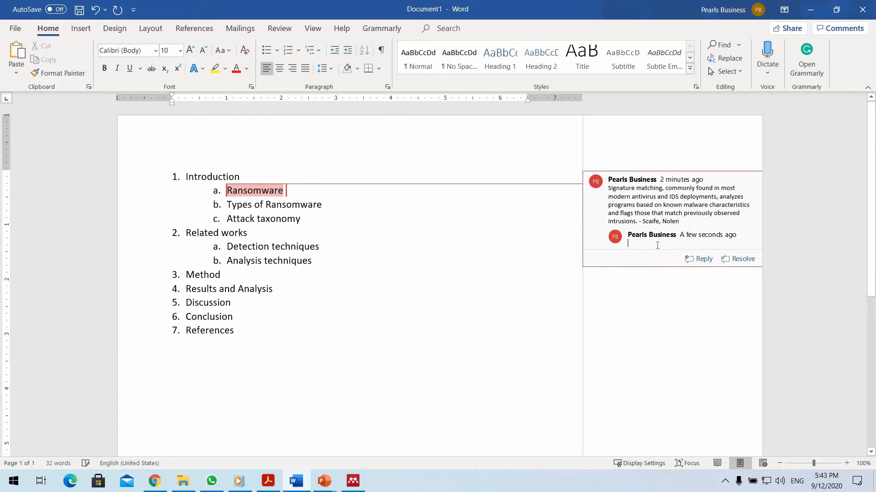
key(ctrl+v)
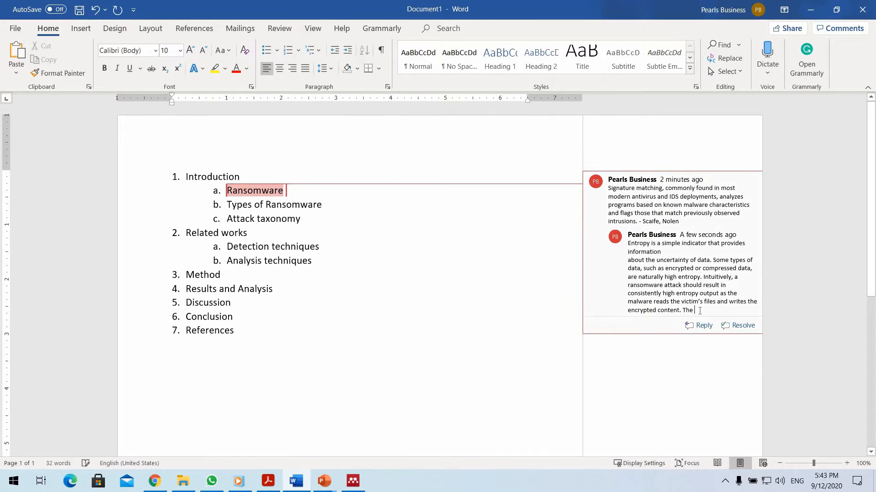
- In the entropy reply, replace the trailing "The" with a dash and the author credit copied from the signature-matching comment
key(BackSpace)
key(BackSpace)
key(BackSpace)
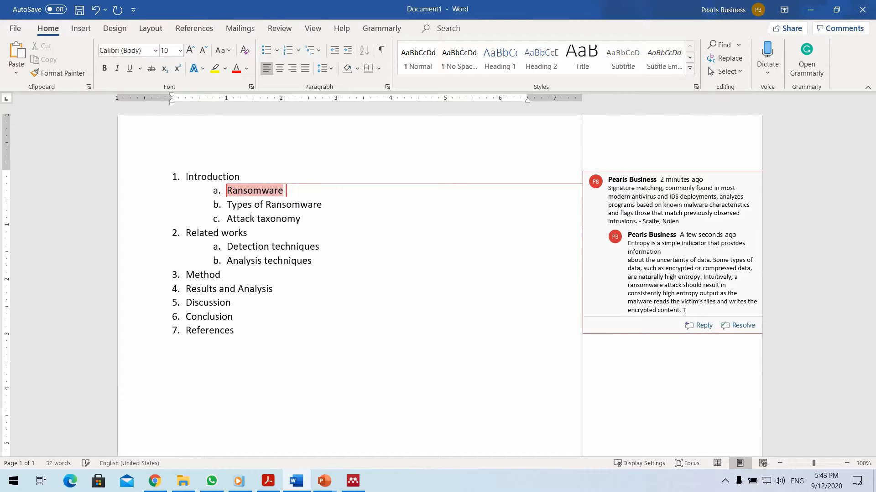
text(-)
drag(646, 221, 679, 222)
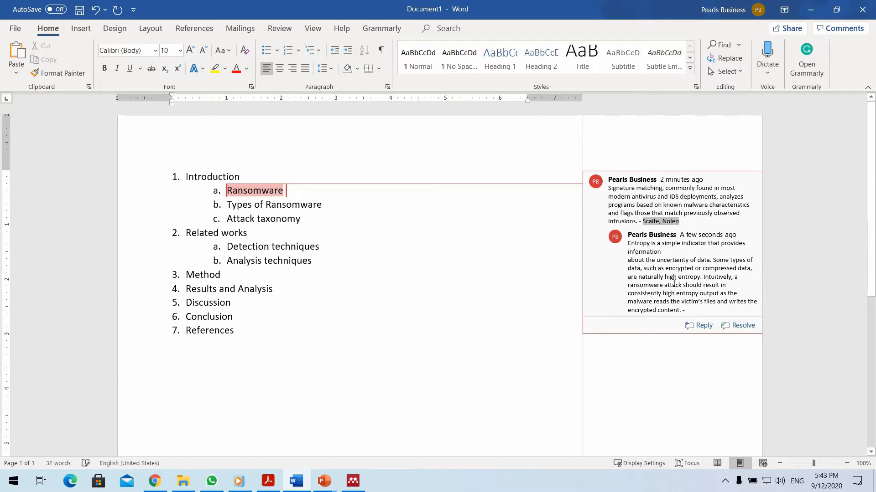
key(ctrl+c)
click(690, 311)
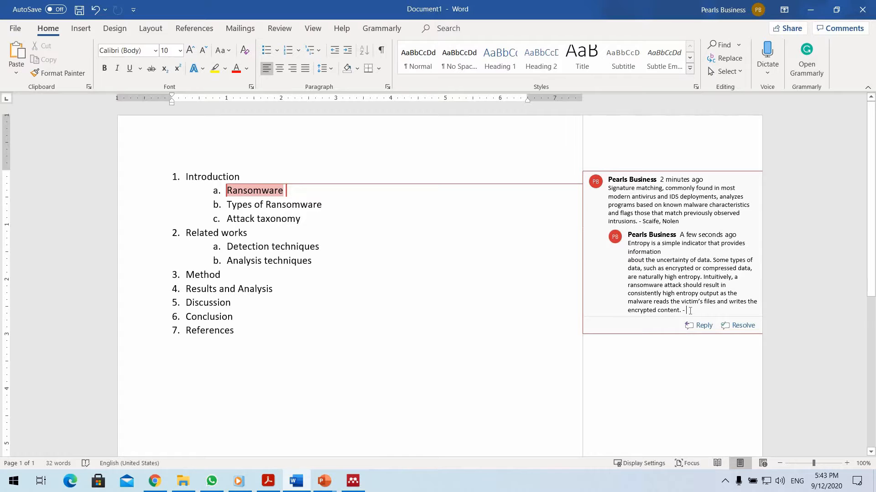
key(ctrl+v)
- Switch to Mendeley and skim the CryptoLock paper onward to the Data-Centric Ransomware Behavior subsection on page 6
click(809, 9)
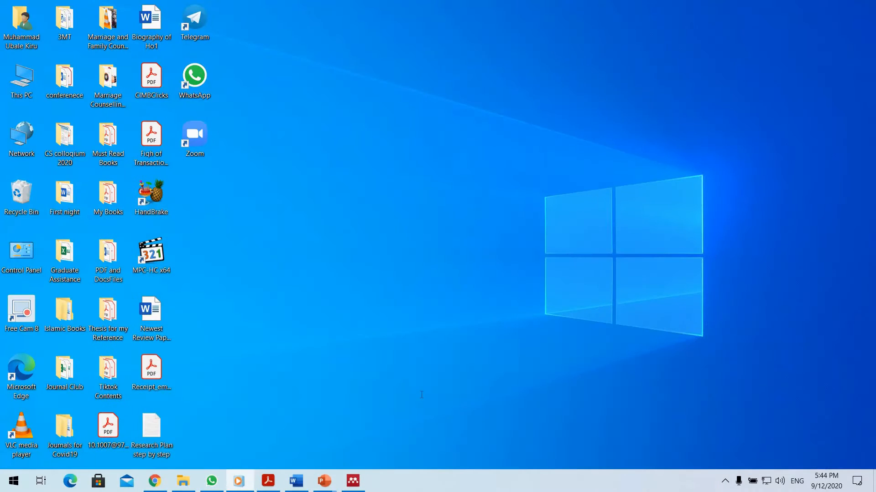
click(353, 481)
scroll(470, 351, down, 10)
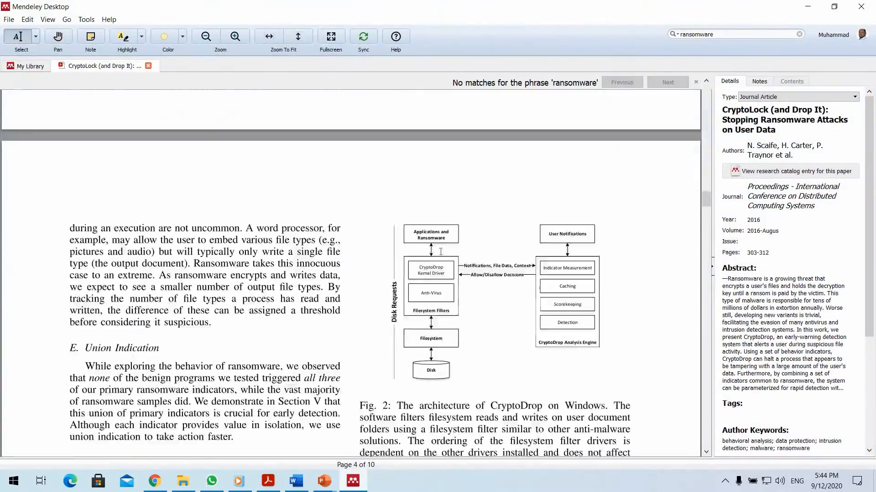
scroll(351, 293, down, 15)
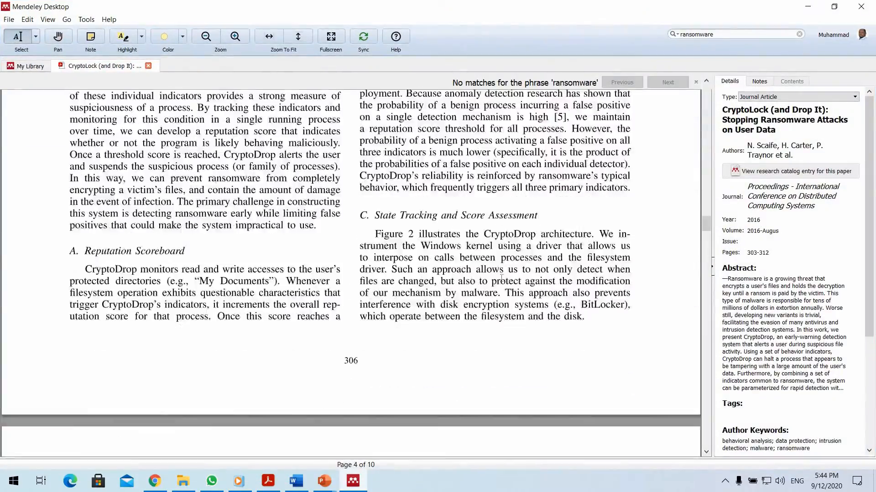
scroll(483, 274, down, 10)
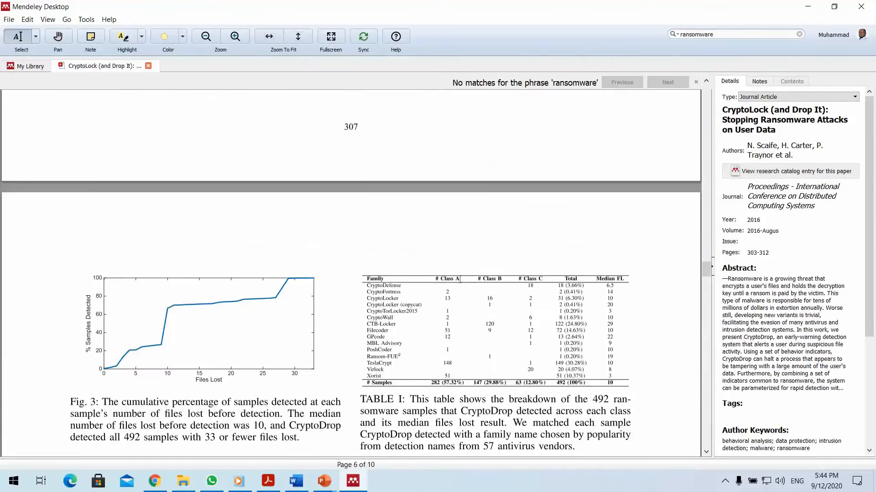
scroll(408, 282, down, 3)
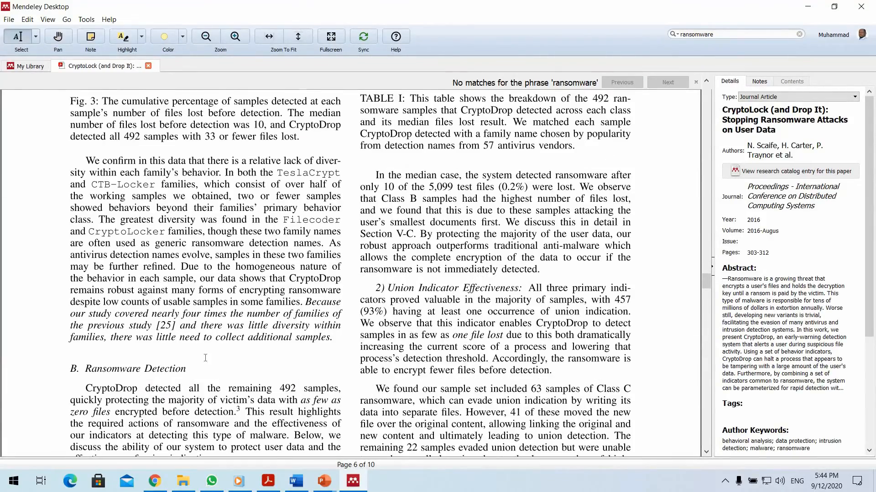
scroll(195, 275, down, 3)
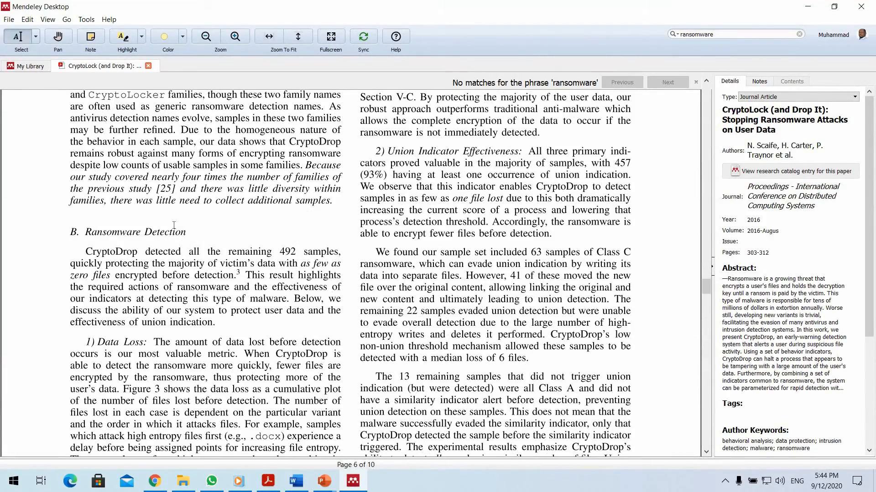
scroll(136, 280, down, 4)
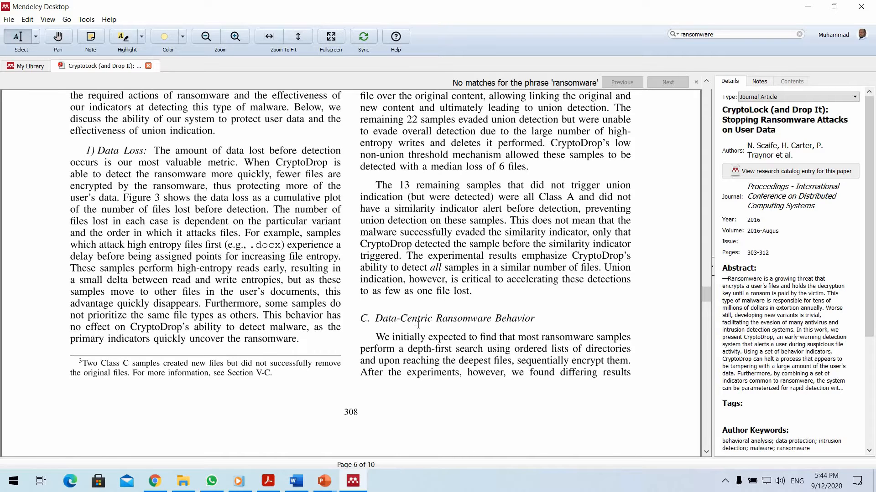
scroll(393, 215, down, 3)
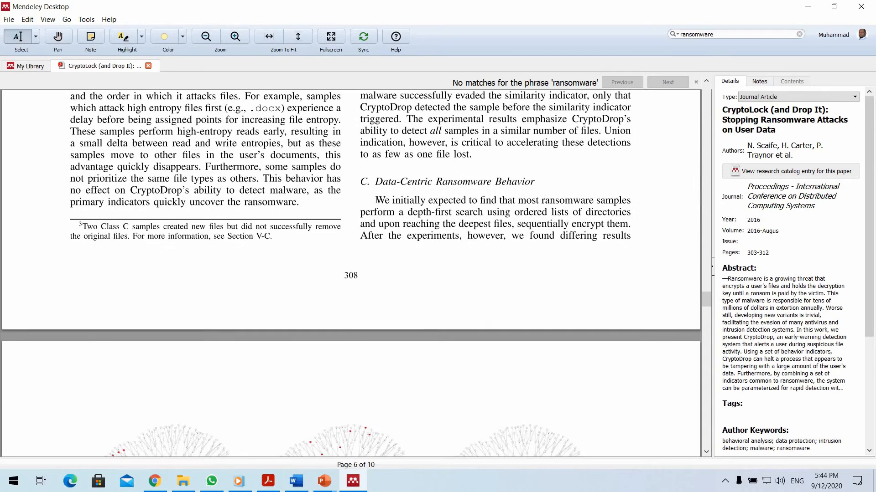
- Copy the Data-Centric Ransomware Behavior passage from "We initially expected" to "differing results"
drag(375, 201, 628, 237)
key(ctrl+c)
click(614, 230)
right_click(614, 230)
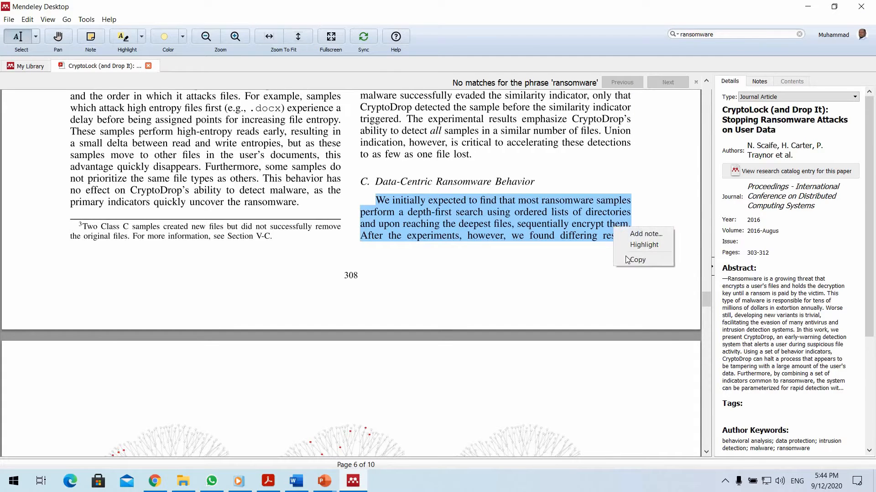
click(638, 259)
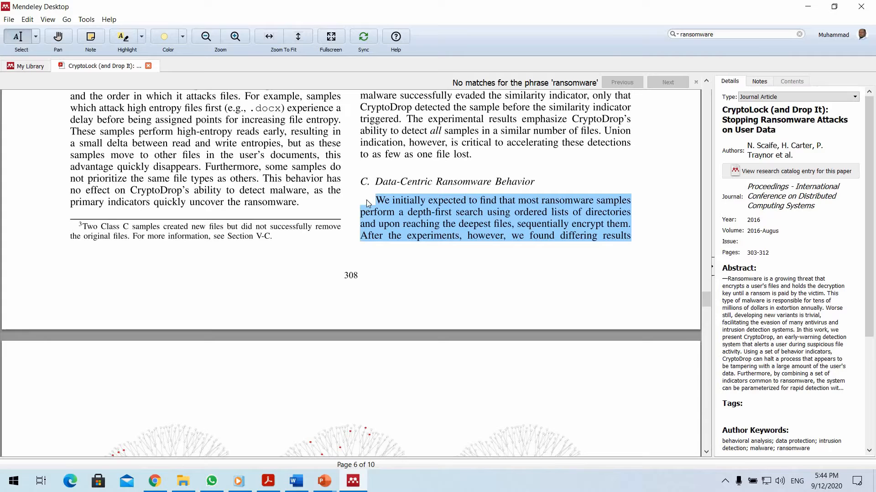
- Highlight the selected passage and attach the note "Detection technique" to it
right_click(395, 207)
click(393, 213)
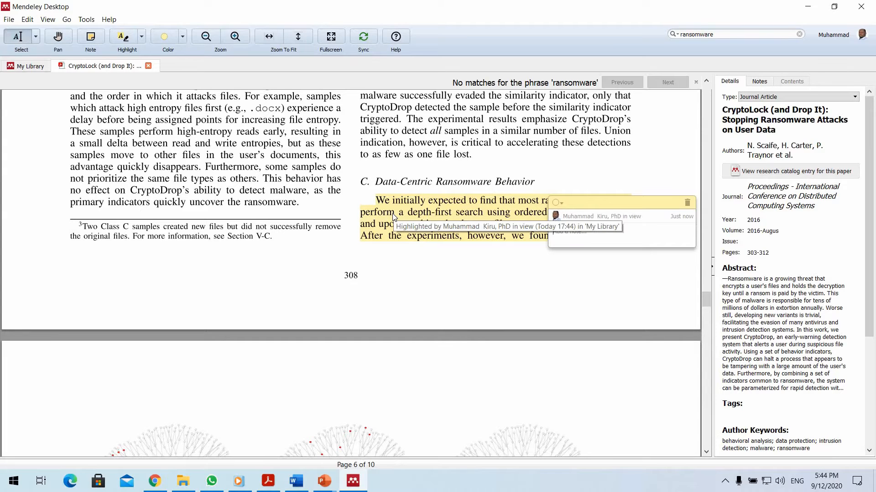
text(Detection tech)
key(BackSpace)
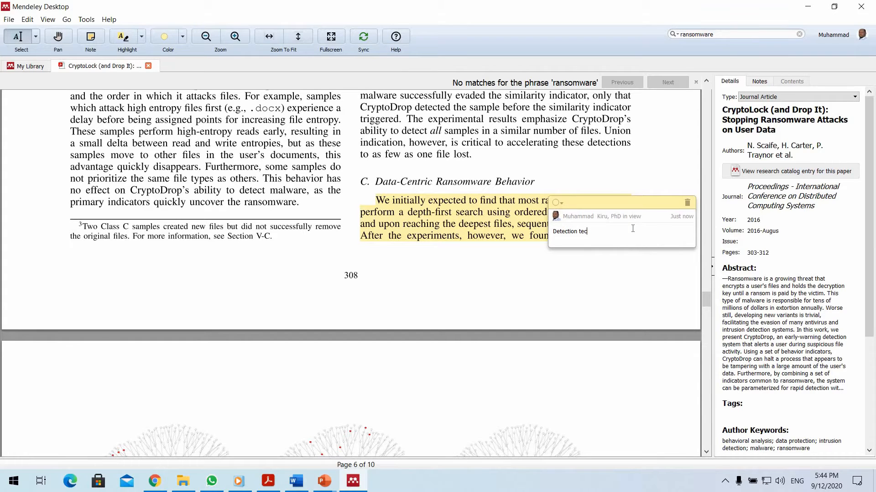
text(hnique)
click(630, 188)
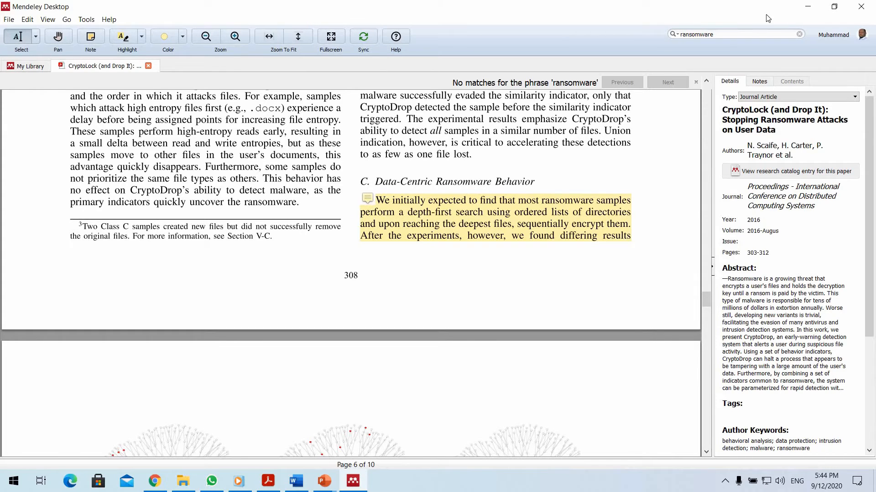
- Switch to Word, add a comment on Detection techniques containing the copied passage, and remove the line break after "samples"
click(807, 6)
click(296, 482)
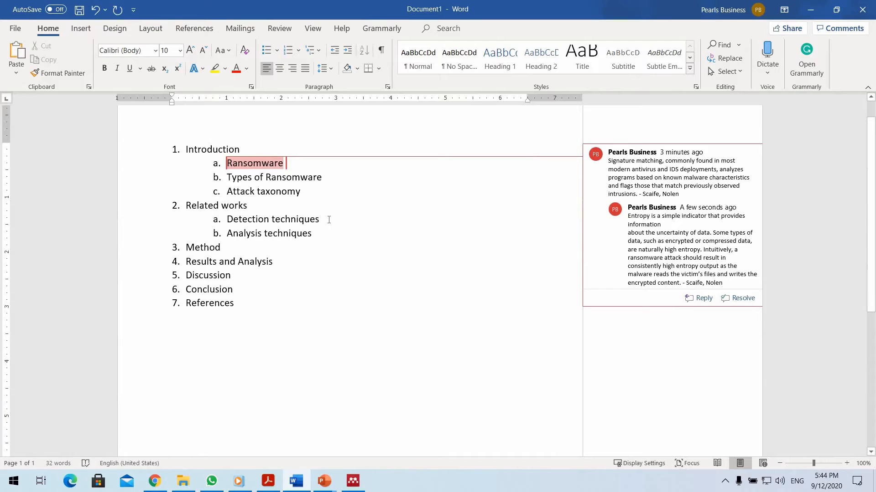
drag(329, 220, 226, 220)
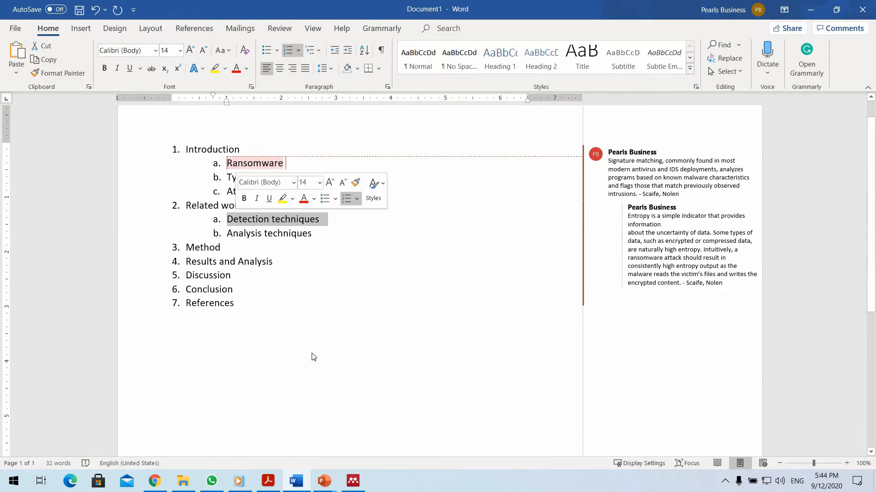
right_click(258, 219)
click(296, 449)
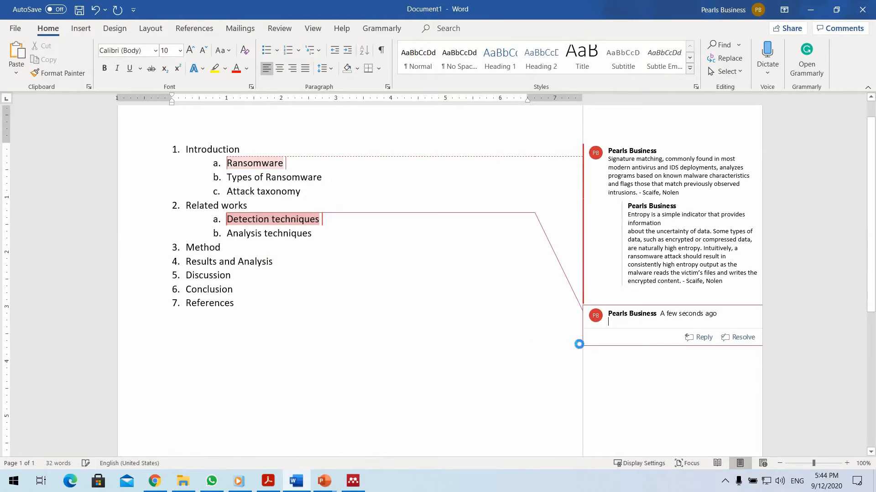
key(ctrl+v)
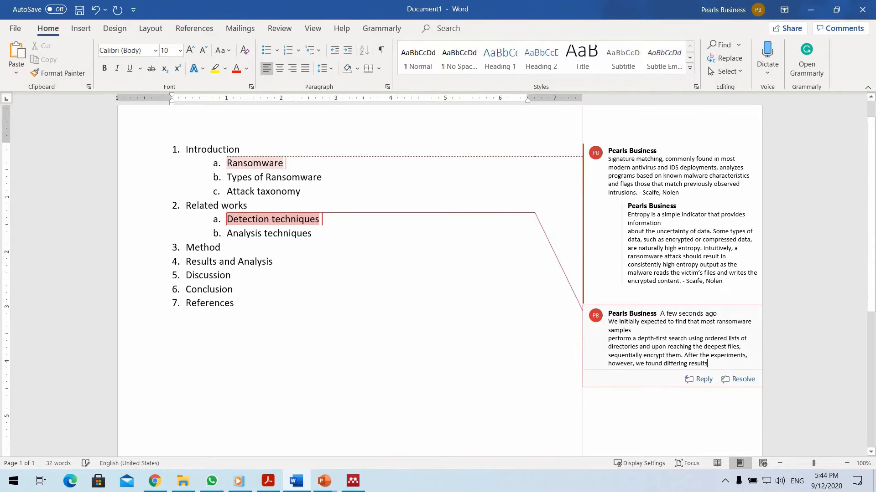
key(Delete)
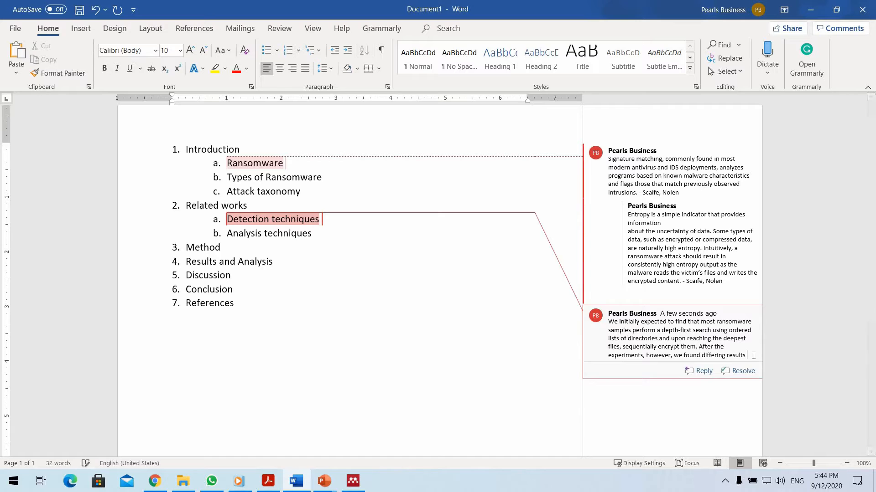
- Switch back to Mendeley, close the CryptoLock paper and display the notes of its library entry
click(810, 9)
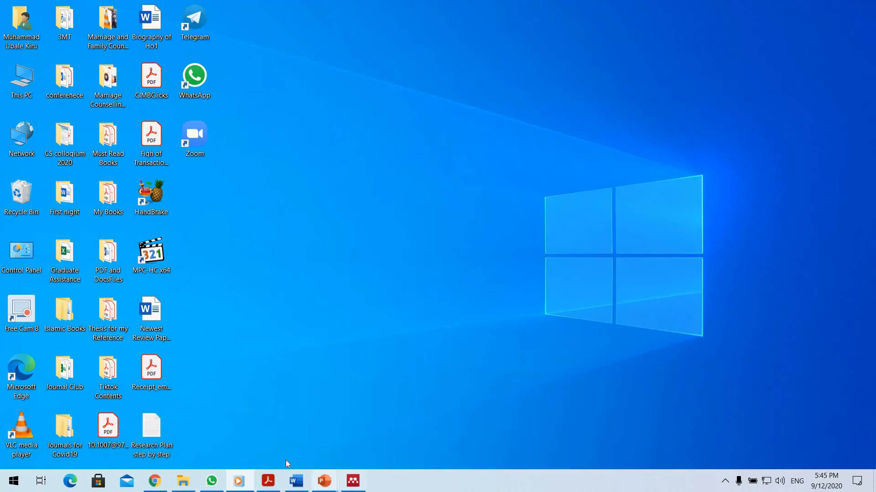
click(269, 483)
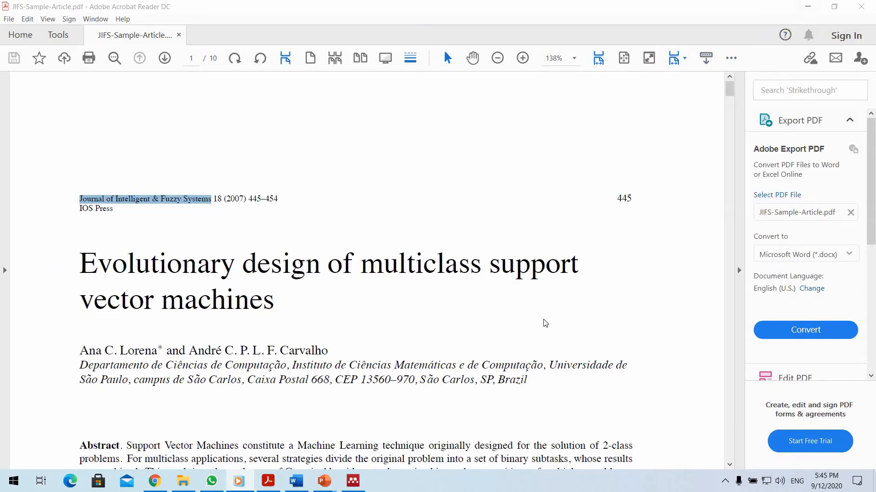
click(268, 481)
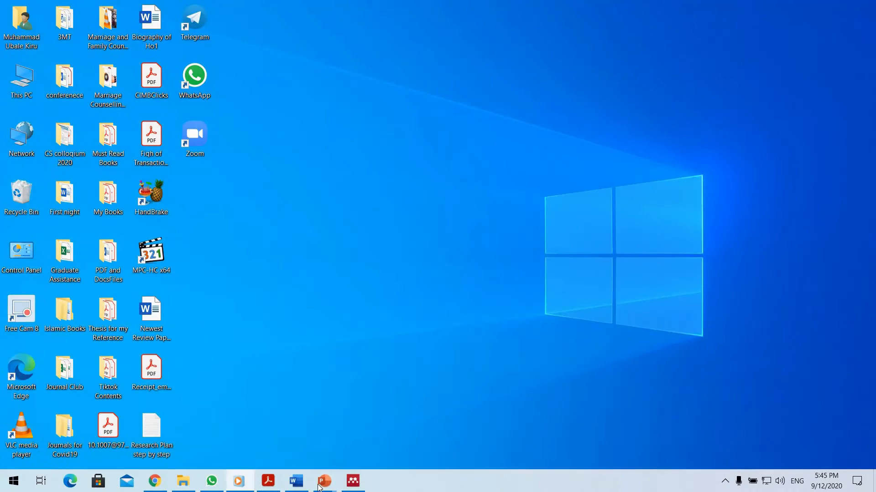
click(352, 481)
scroll(474, 256, down, 8)
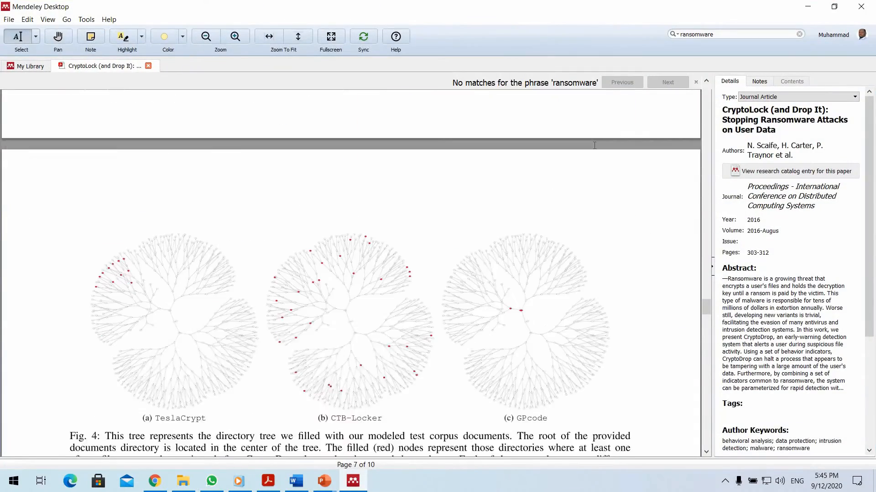
scroll(510, 169, up, 4)
scroll(510, 168, up, 3)
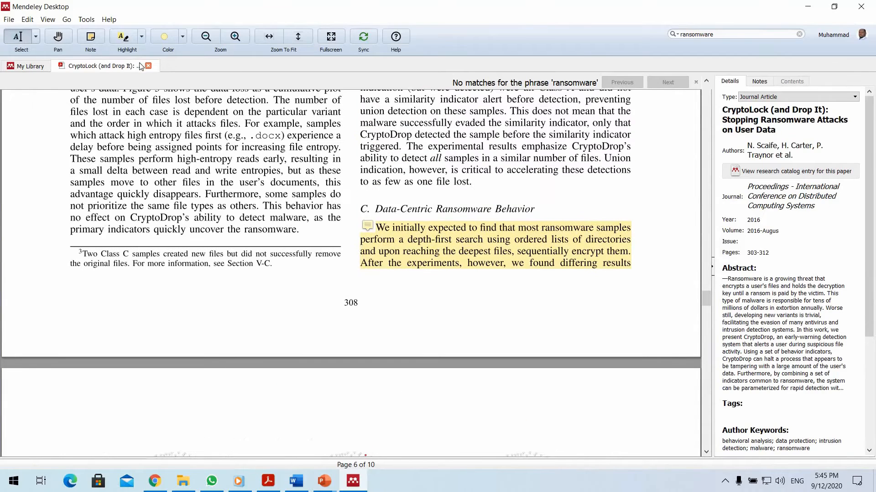
click(148, 65)
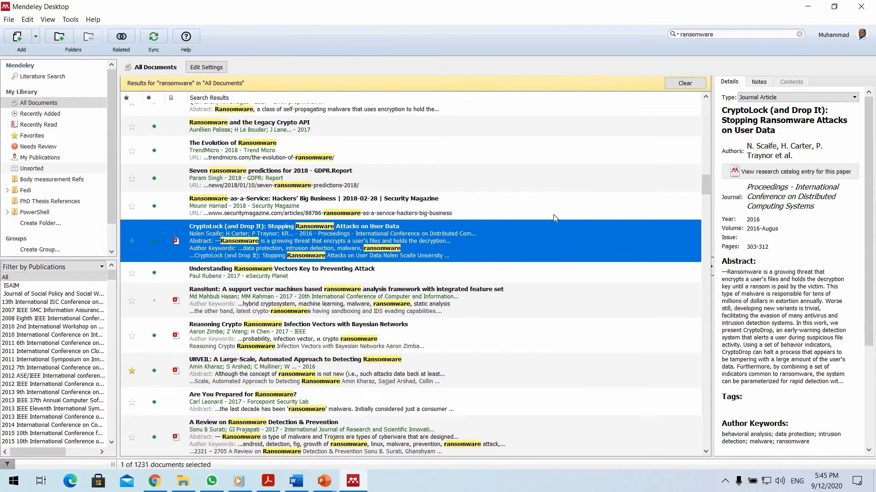
click(758, 82)
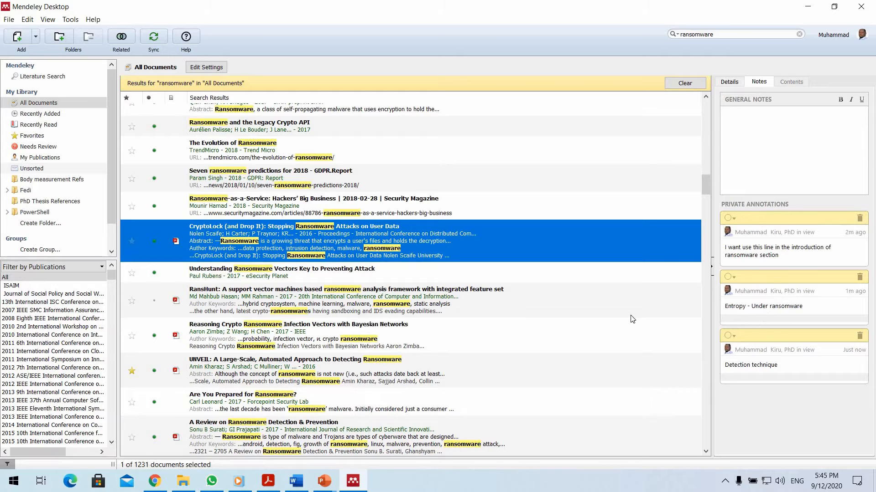
- Reopen the CryptoLock paper from its annotation list and visit the introduction, entropy and detection technique notes in turn
double_click(788, 291)
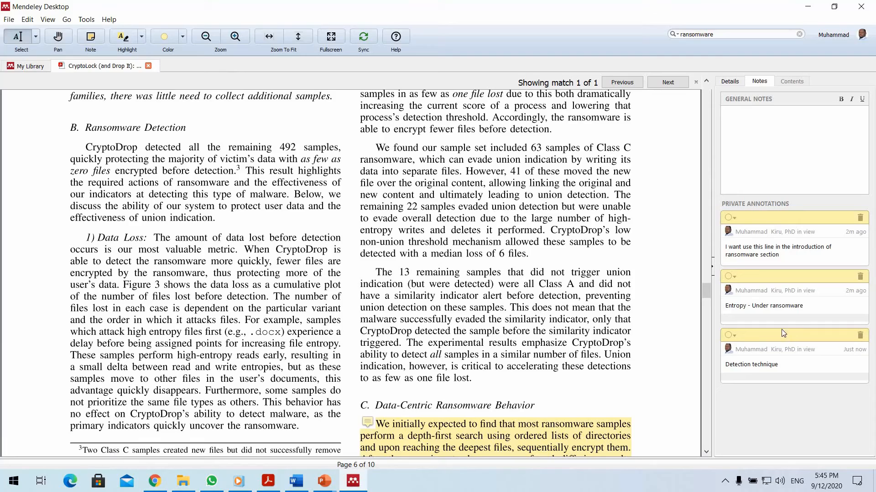
click(784, 334)
click(788, 220)
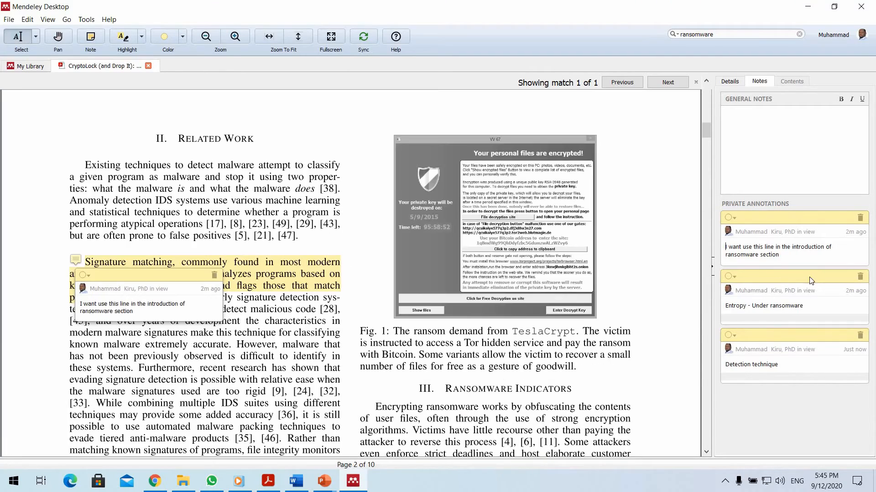
click(783, 277)
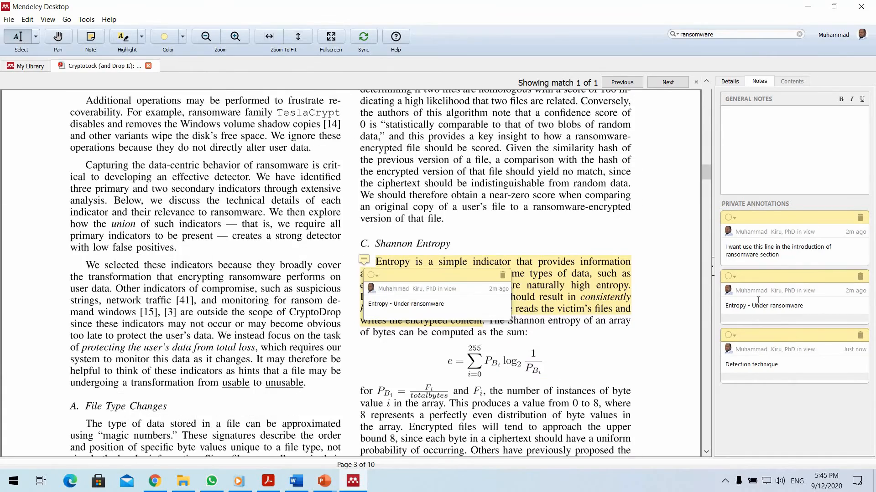
click(776, 335)
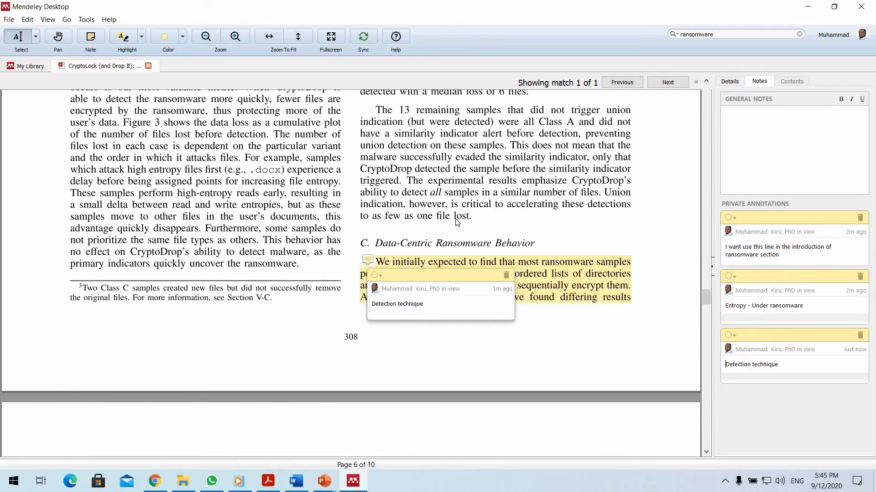
- Close the CryptoLock paper and search all library documents for "type of ransomware"
key(ctrl+w)
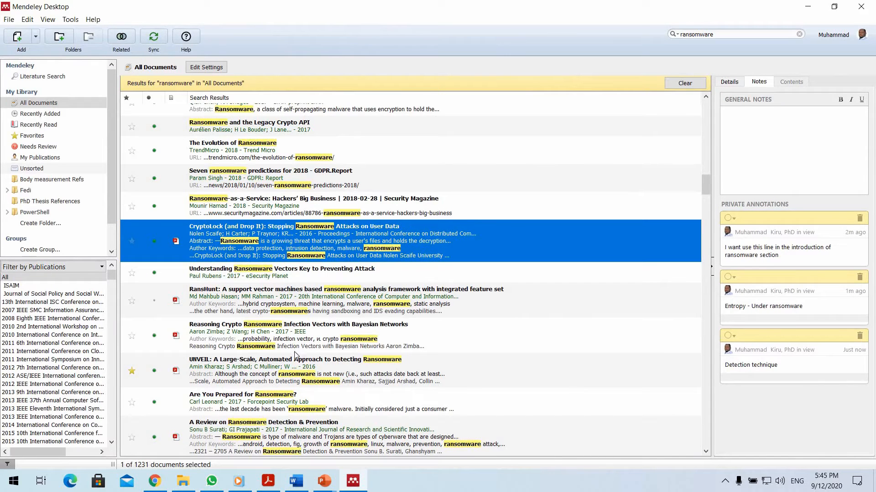
scroll(296, 332, down, 3)
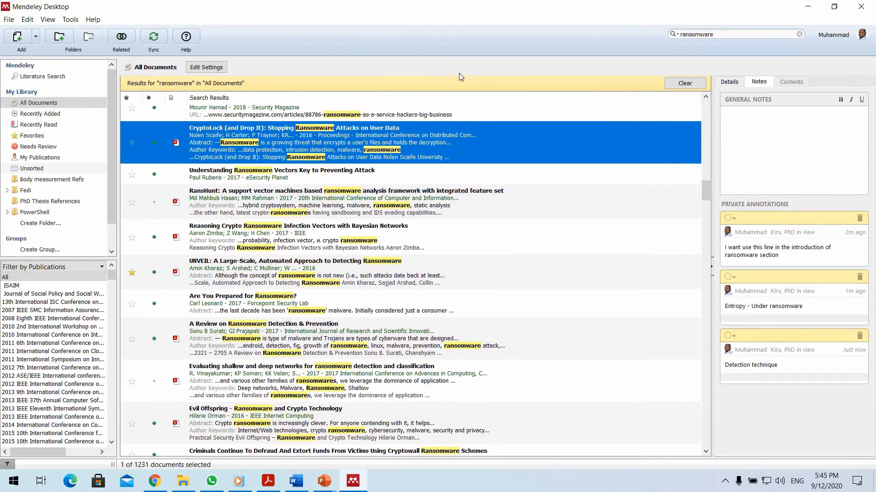
click(747, 36)
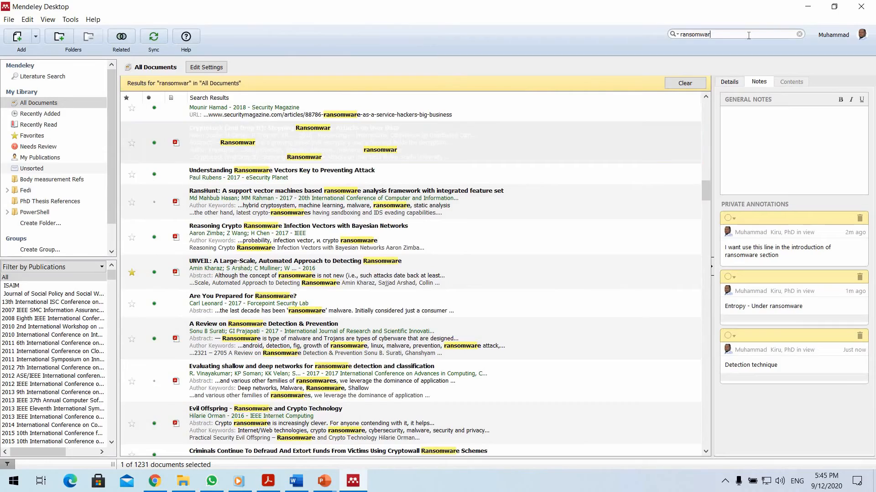
key(BackSpace)
key(BackSpace)
key(BackSpace)
key(BackSpace)
key(BackSpace)
key(BackSpace)
key(BackSpace)
key(BackSpace)
key(BackSpace)
key(BackSpace)
text(type )
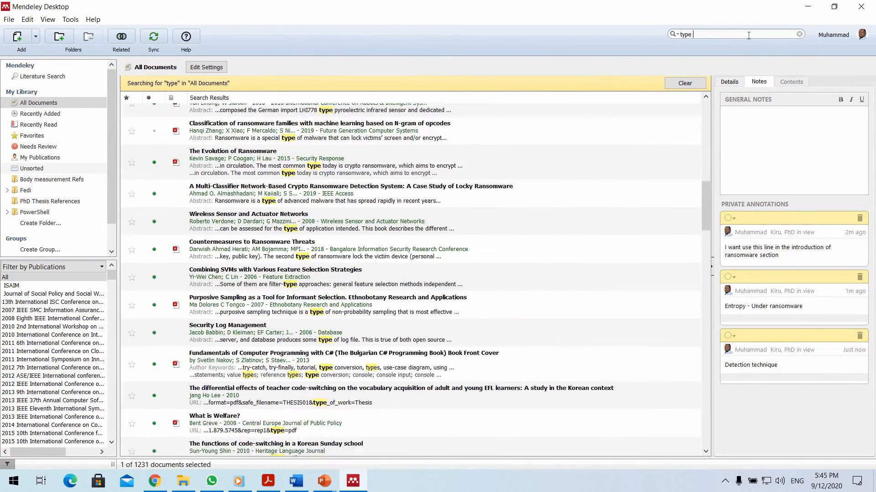
text(of ransomware)
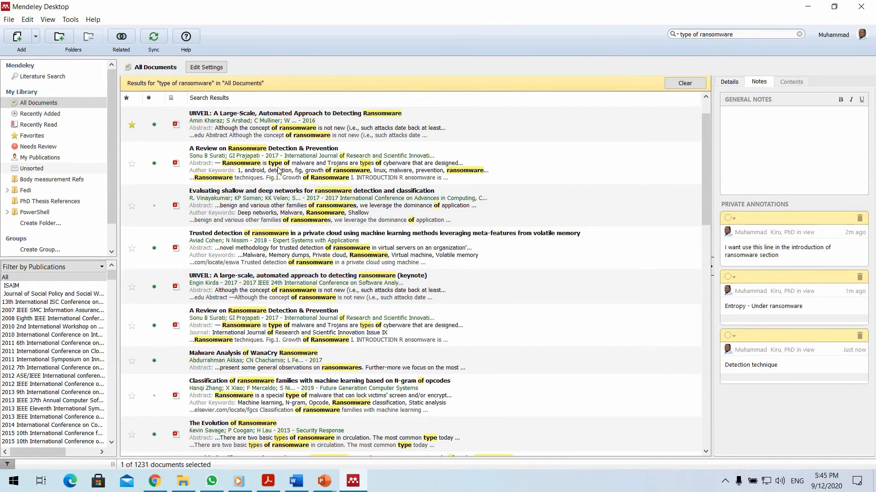
- Open the paper "A Review on Ransomware Detection & Prevention" and browse to its Anatomy section on page 2
click(314, 163)
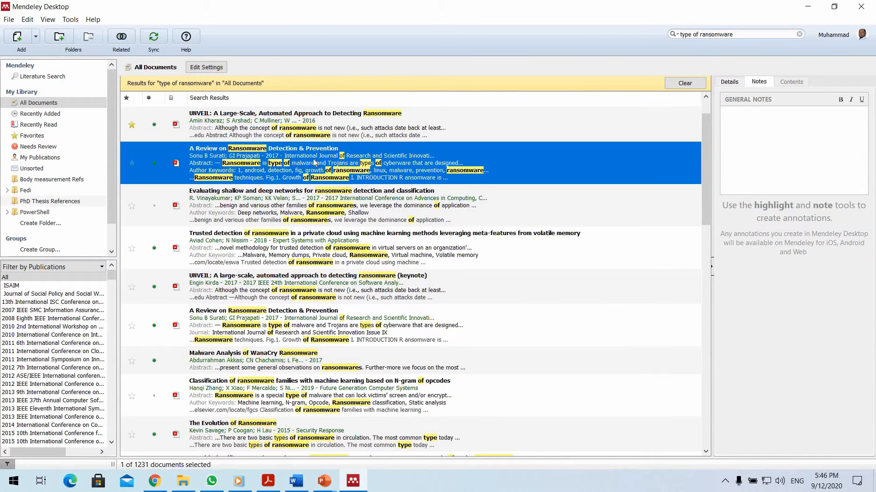
double_click(314, 162)
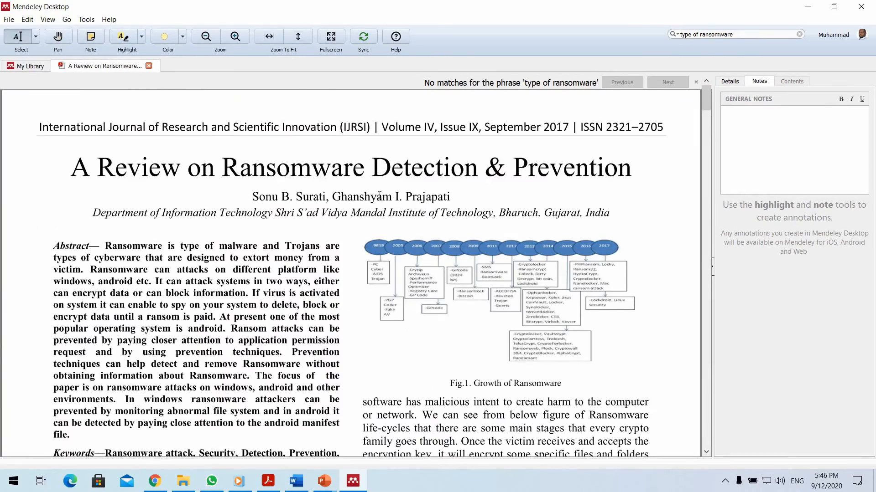
scroll(379, 195, down, 15)
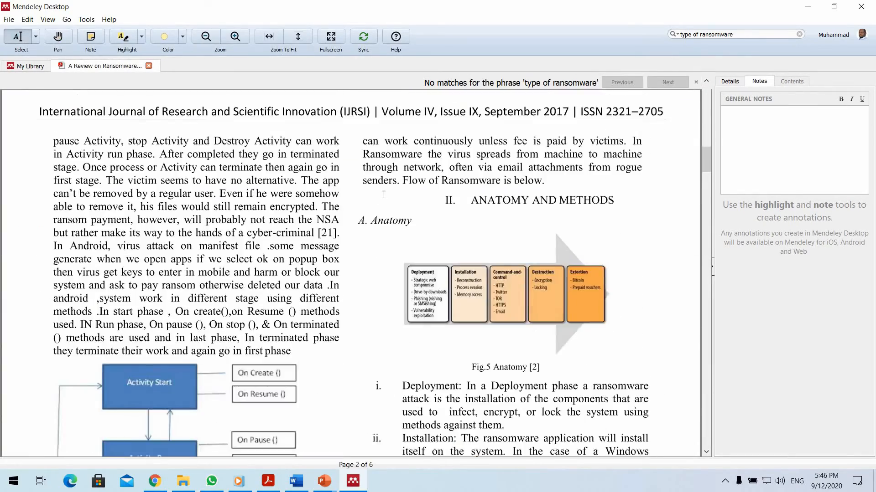
scroll(383, 195, down, 5)
scroll(382, 196, up, 5)
scroll(383, 196, down, 10)
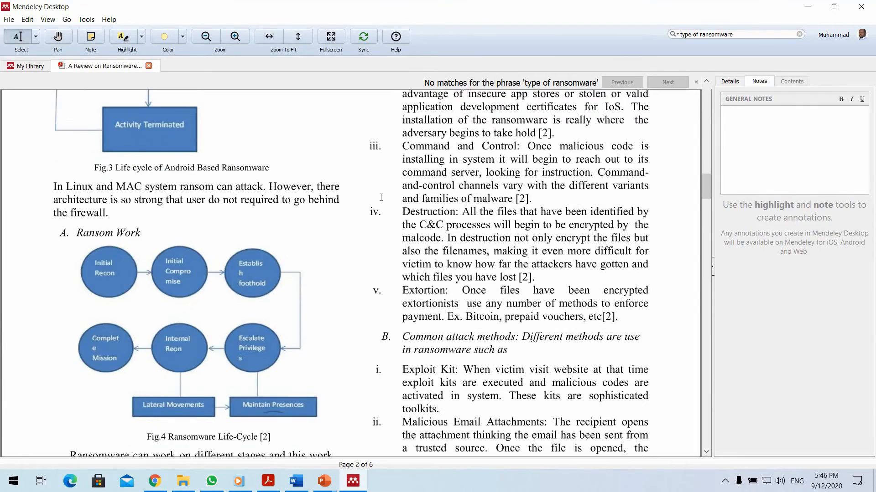
scroll(381, 197, up, 8)
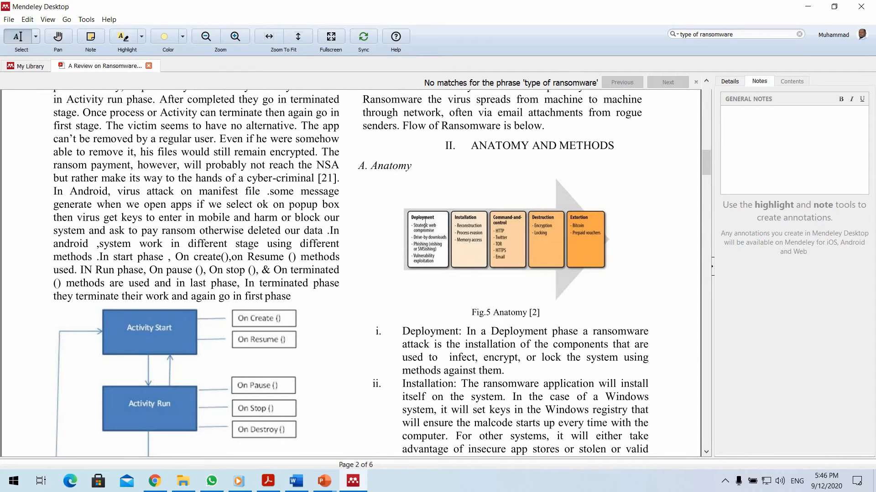
- Highlight the Anatomy list passage from Deployment through the end of the Command and Control item
scroll(425, 221, down, 2)
drag(552, 419, 537, 450)
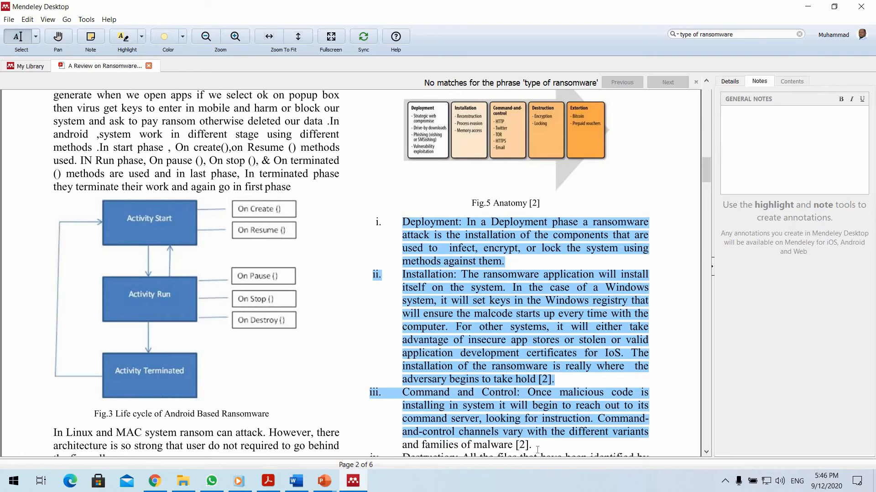
right_click(505, 316)
click(533, 334)
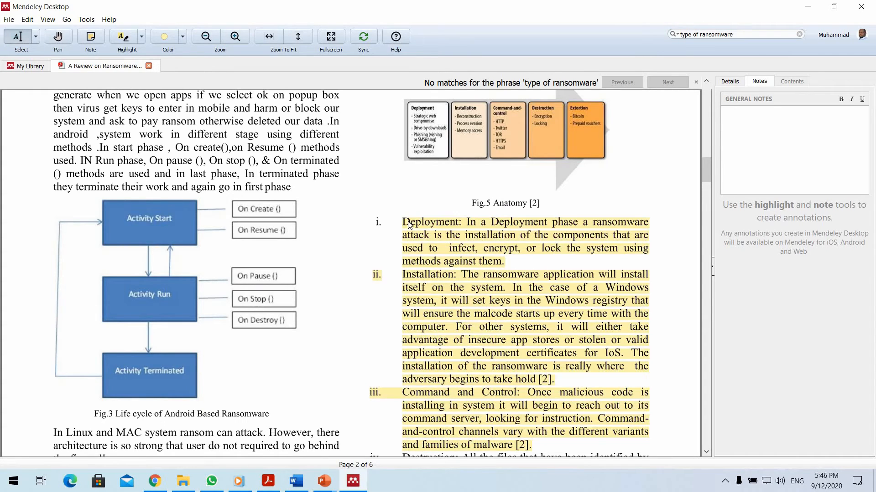
- Copy the text of the highlighted list from item i, Deployment, into the last sentence of item iii, Command and Control
drag(377, 222, 532, 446)
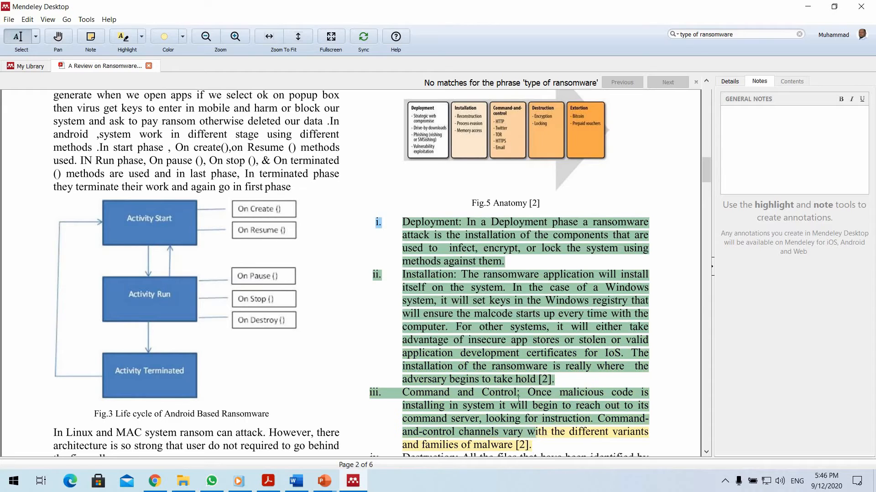
right_click(510, 368)
key(Down)
key(Down)
key(Down)
key(Down)
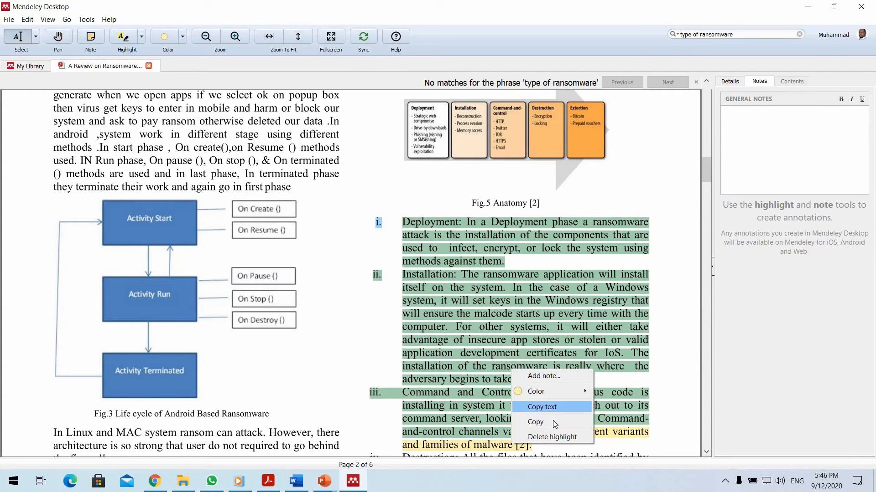
key(Return)
- Switch to Word and add a comment on "Attack taxonomy" containing the copied passage
click(806, 7)
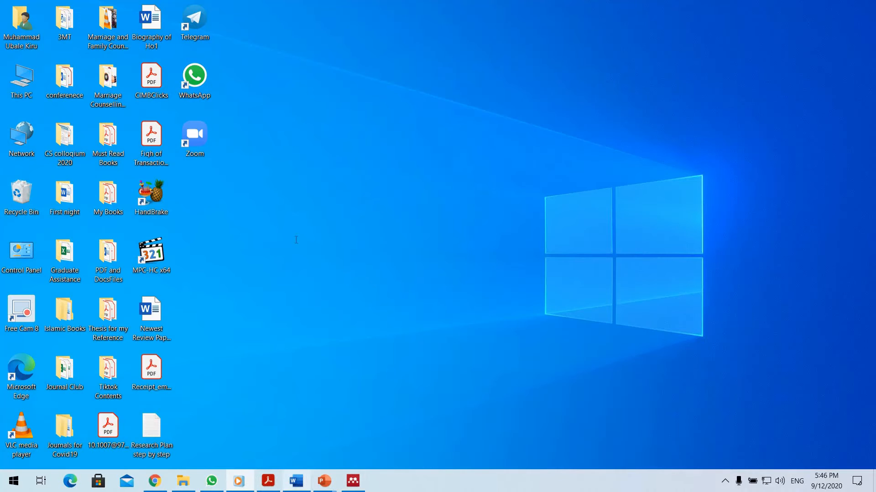
click(296, 481)
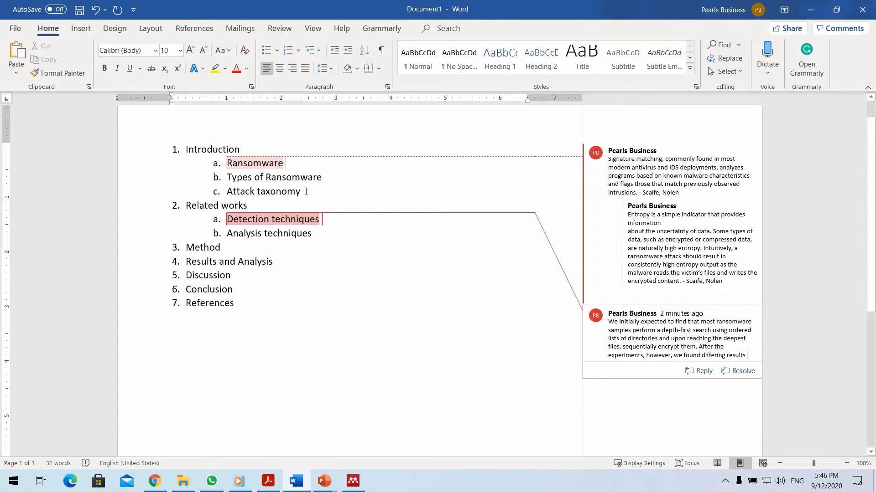
drag(238, 194, 292, 189)
right_click(292, 189)
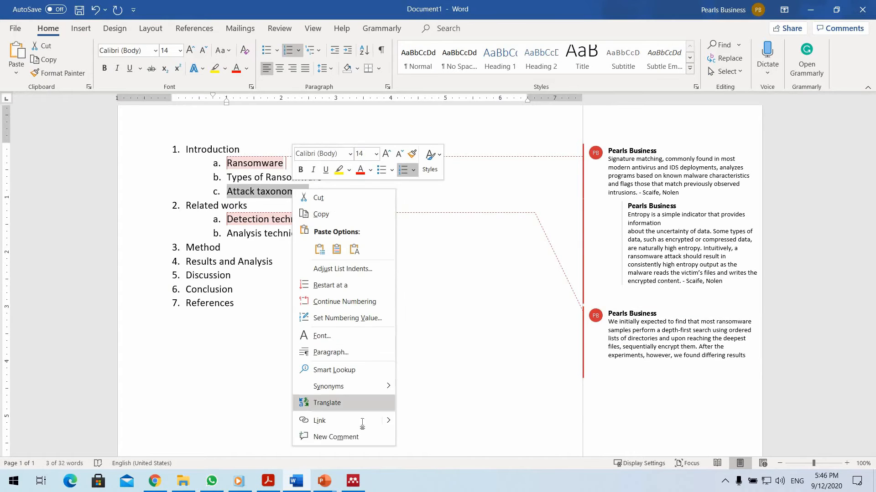
click(362, 434)
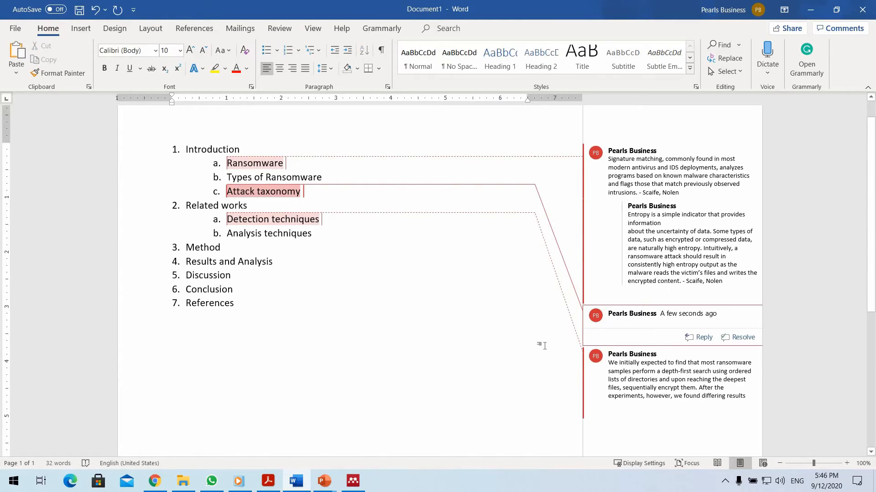
key(ctrl+v)
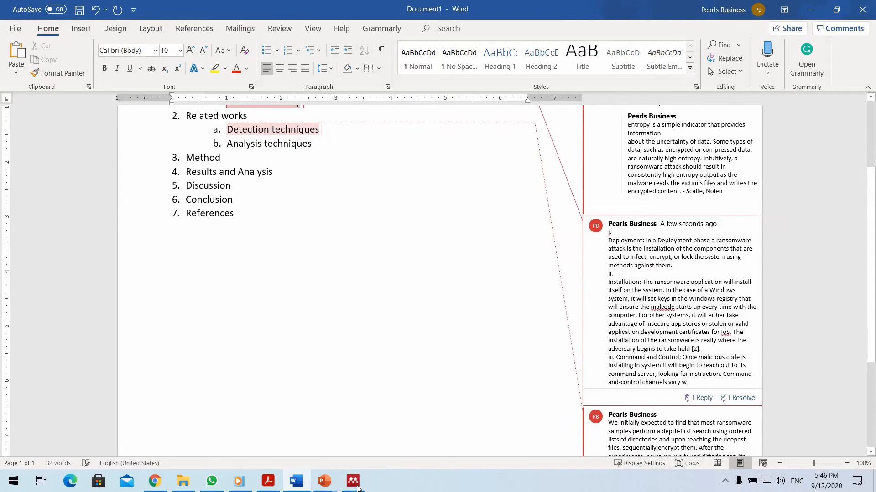
- Look up the paper's first author in its Mendeley details and append that name as a credit to the Attack taxonomy comment in Word
click(358, 487)
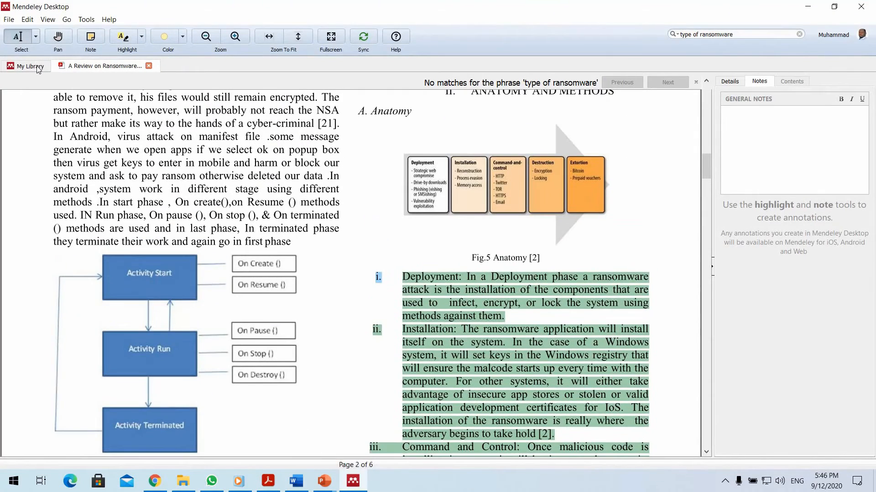
click(735, 82)
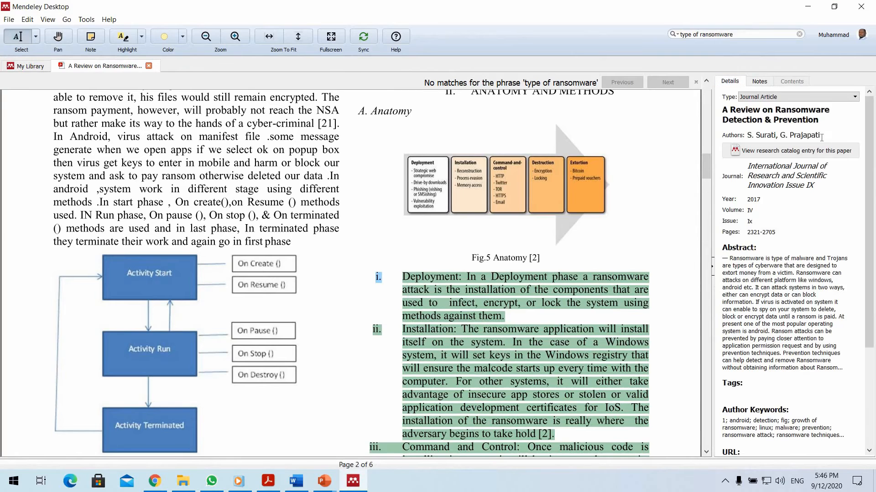
click(821, 137)
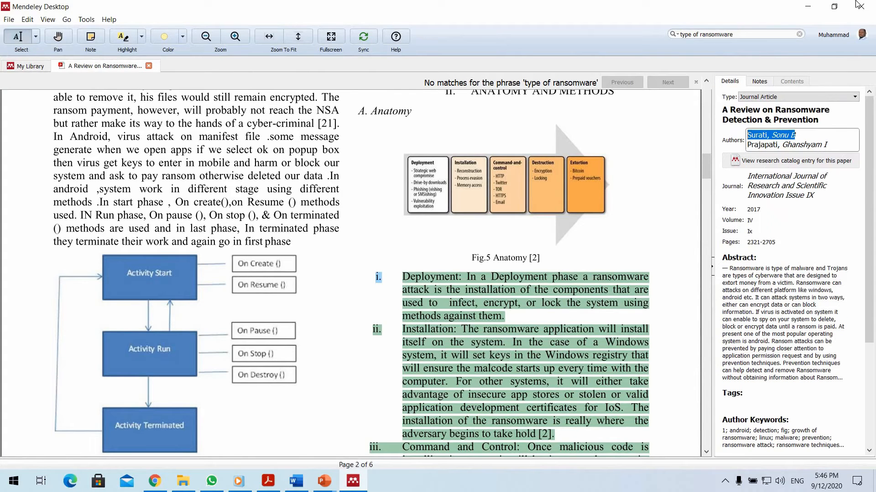
click(807, 6)
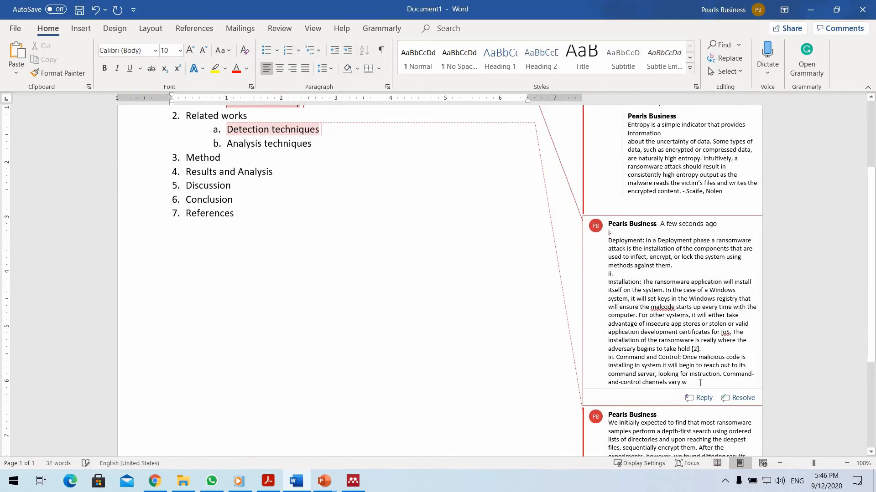
text(- Surati, Sonu B)
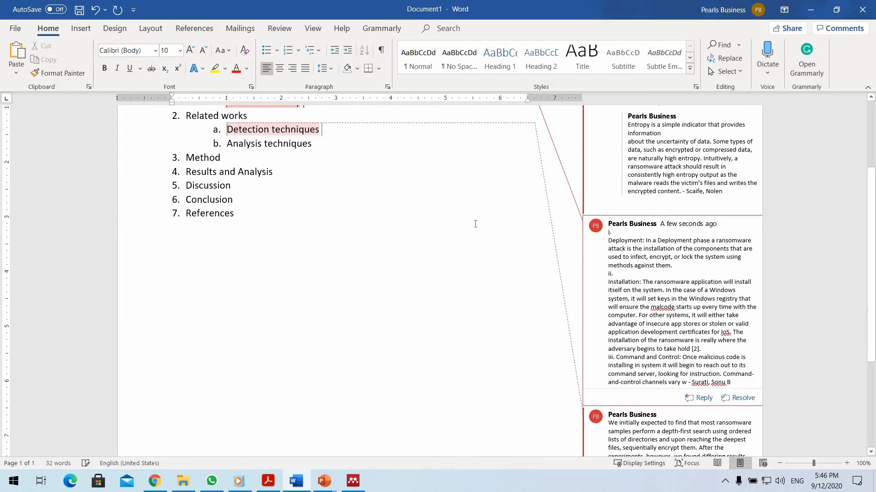
click(467, 168)
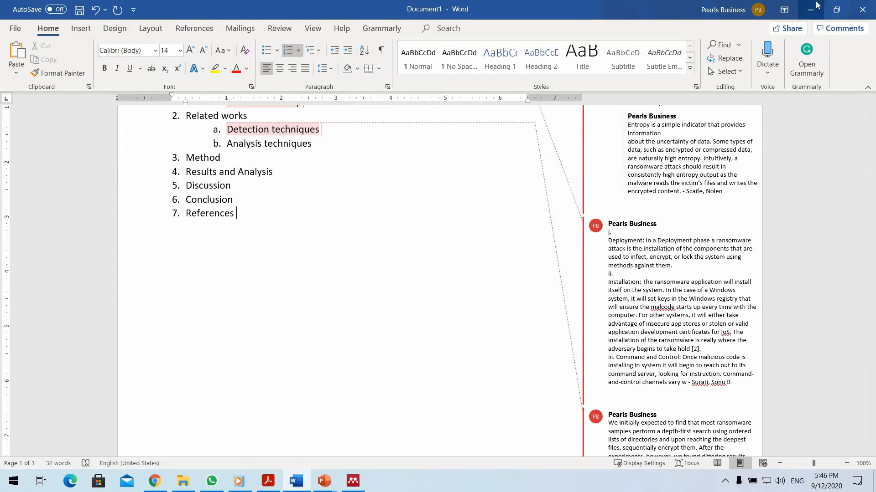
- Insert an unnumbered blank line below "Detection techniques" in the Word outline
click(625, 245)
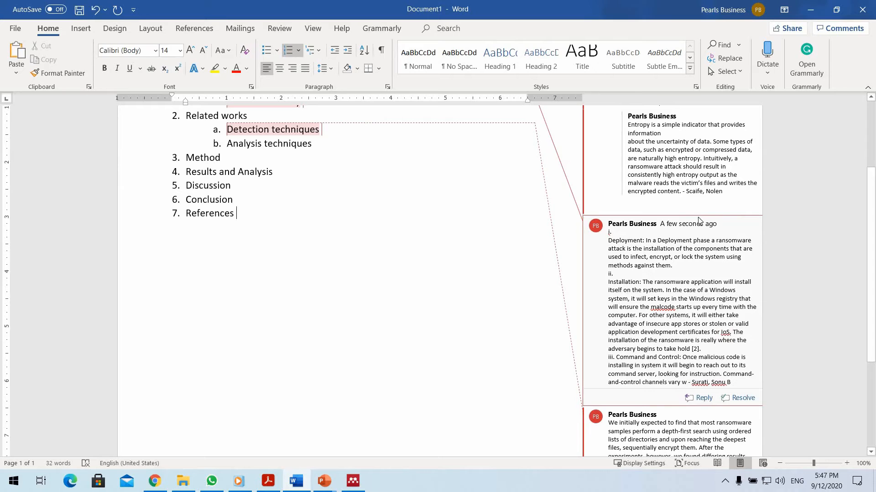
scroll(713, 217, up, 5)
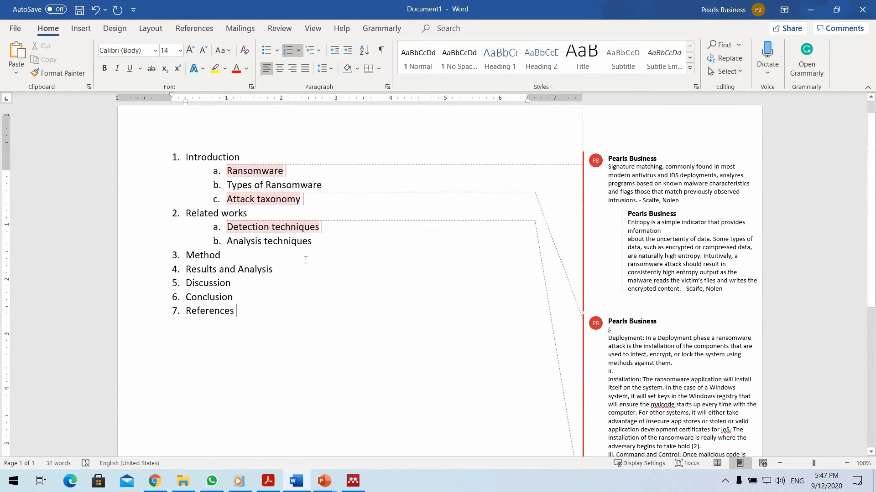
click(342, 250)
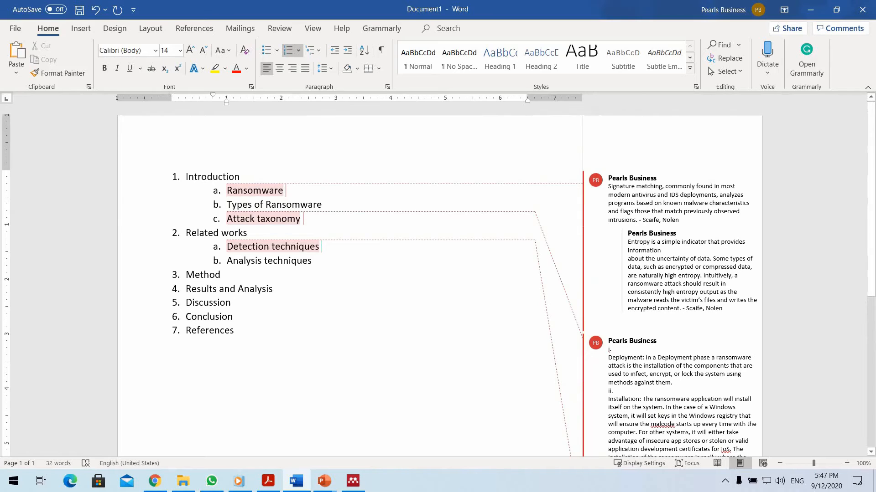
key(Return)
key(BackSpace)
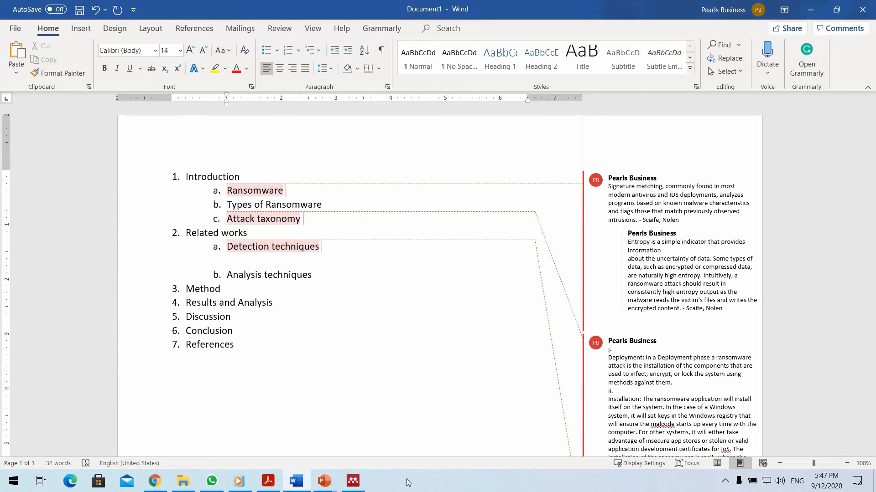
- Copy the author credit from the end of the Attack taxonomy comment and switch back to Mendeley
scroll(477, 324, down, 3)
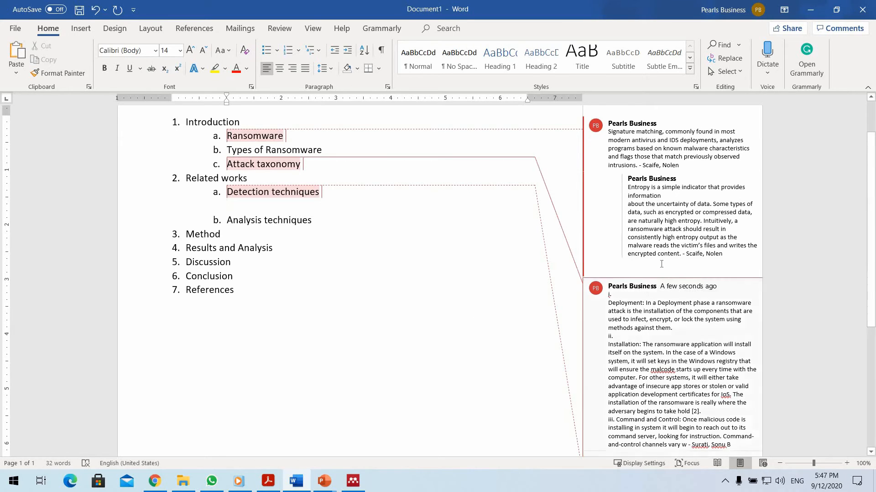
scroll(662, 250, down, 3)
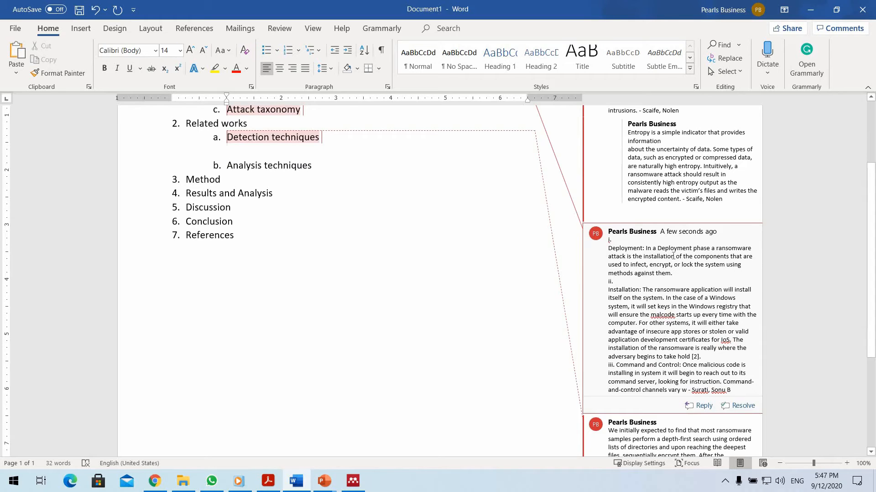
scroll(682, 242, up, 3)
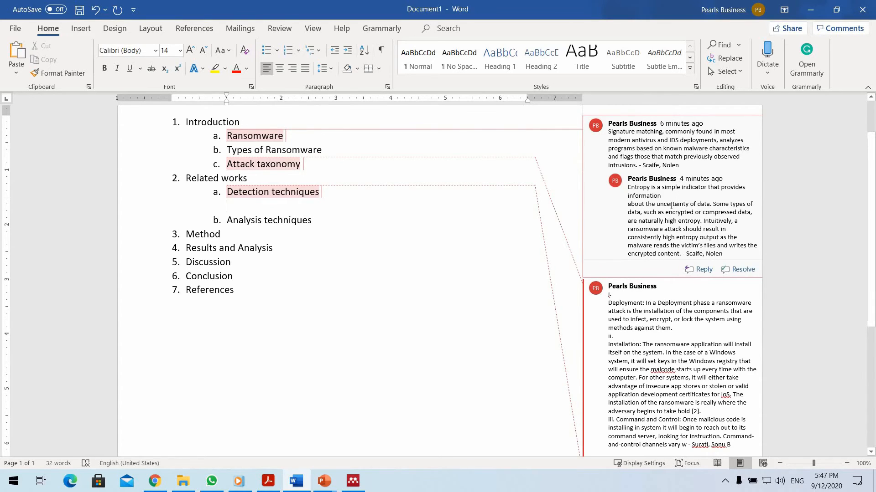
scroll(670, 206, down, 5)
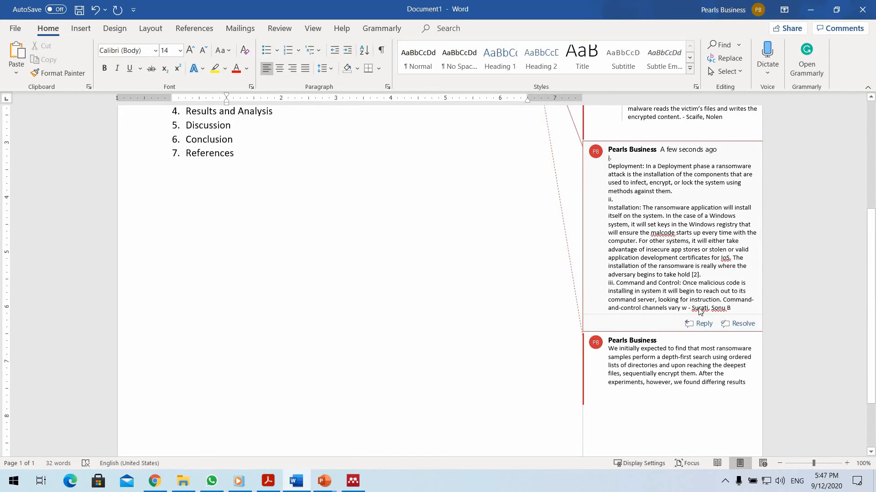
drag(730, 309, 692, 309)
key(ctrl+c)
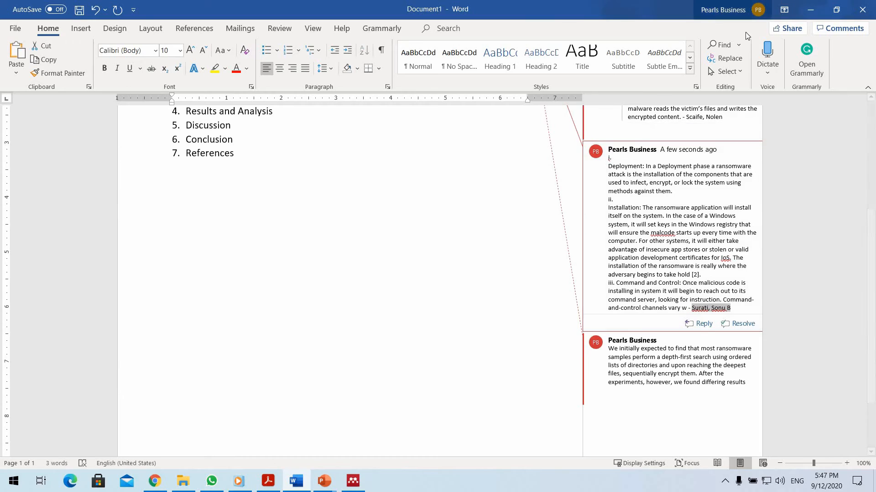
click(811, 9)
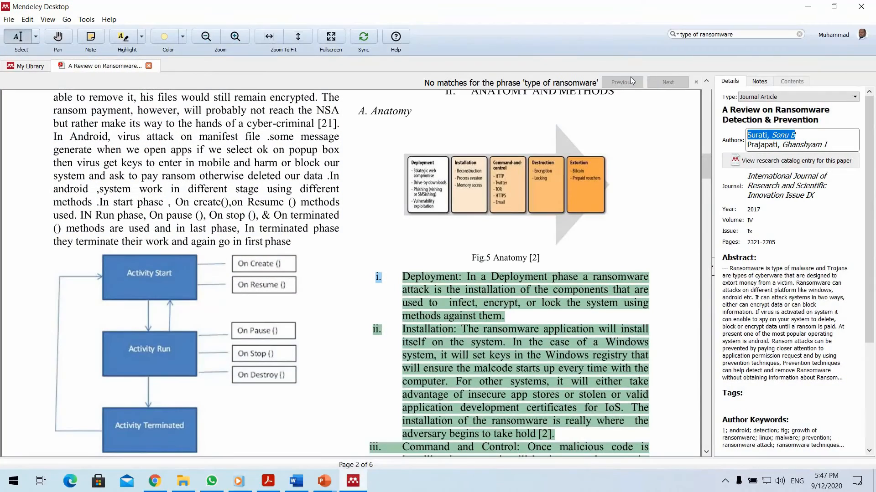
- Close the open paper, search the whole library for the copied author credit, and select the first matching paper
key(ctrl+w)
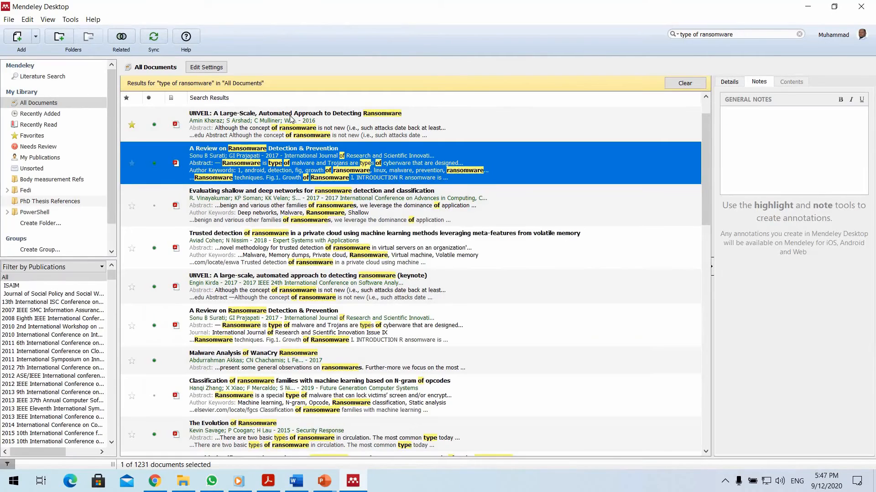
click(751, 33)
key(ctrl+a)
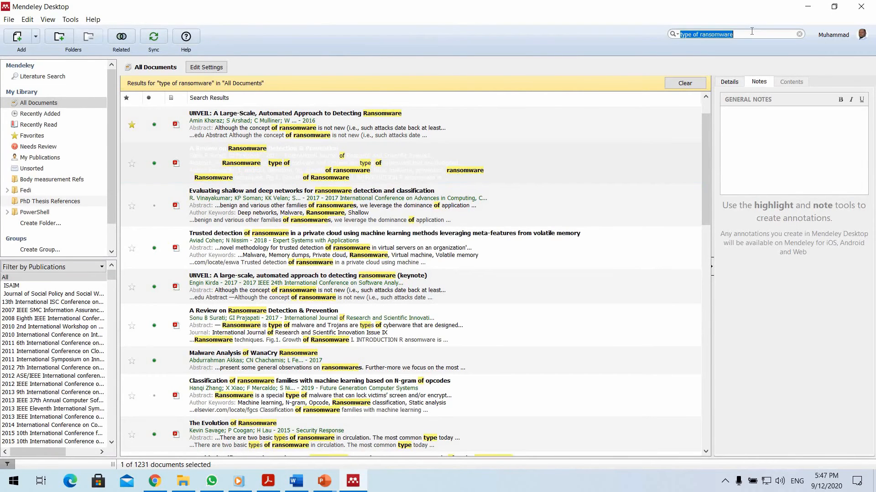
key(ctrl+v)
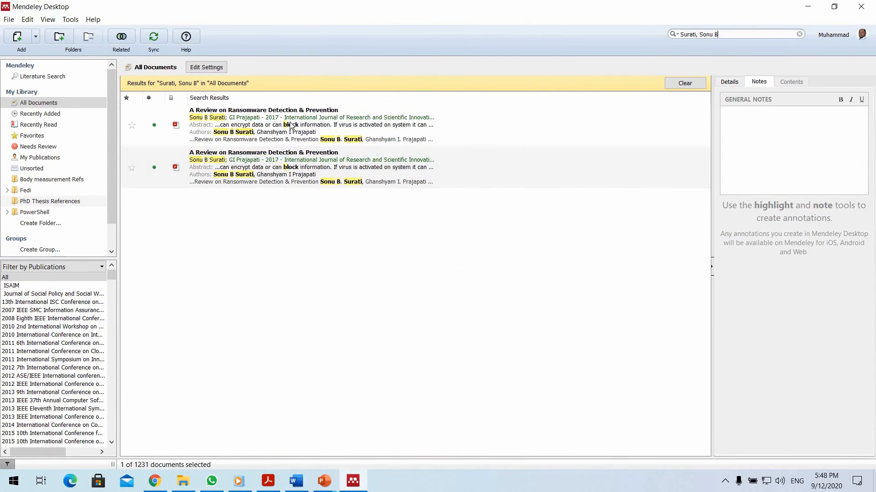
click(298, 126)
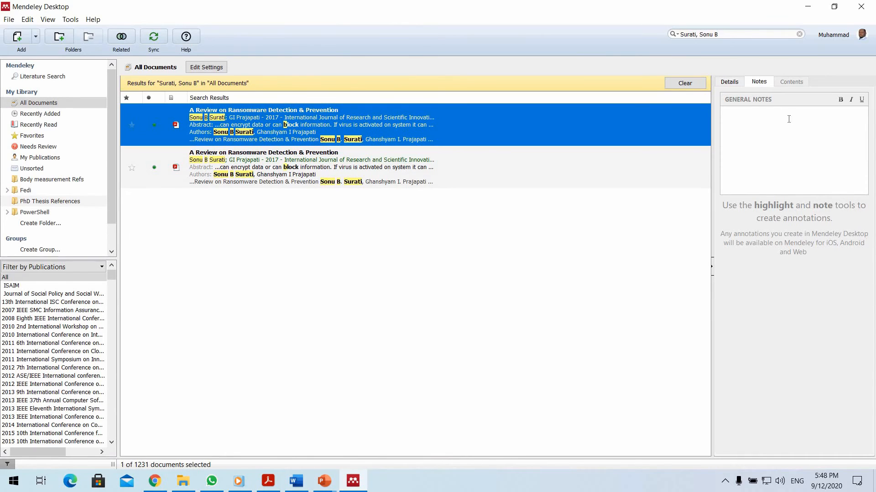
- Switch to Word and copy the author credit from the end of the entropy comment
click(802, 4)
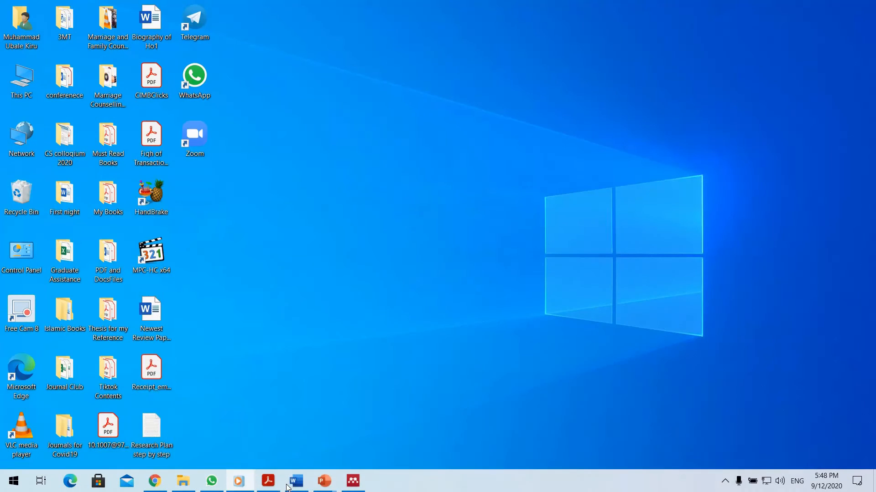
click(296, 481)
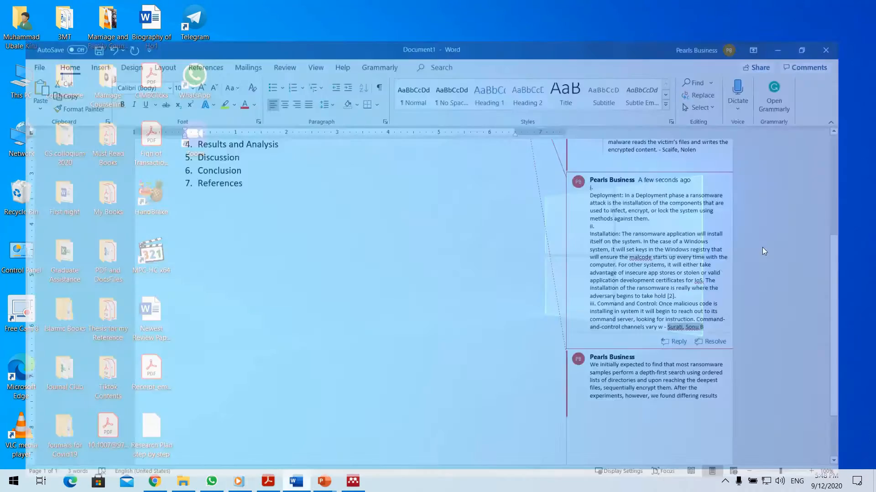
scroll(728, 227, up, 2)
scroll(729, 227, up, 3)
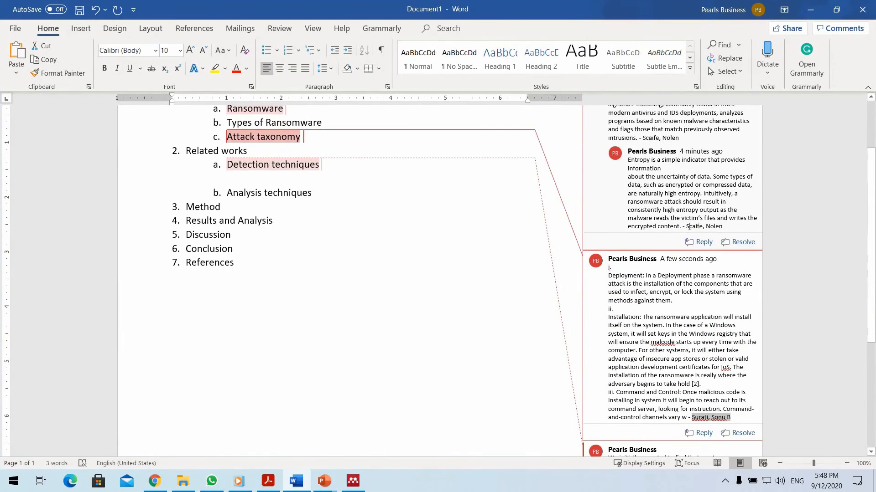
click(811, 9)
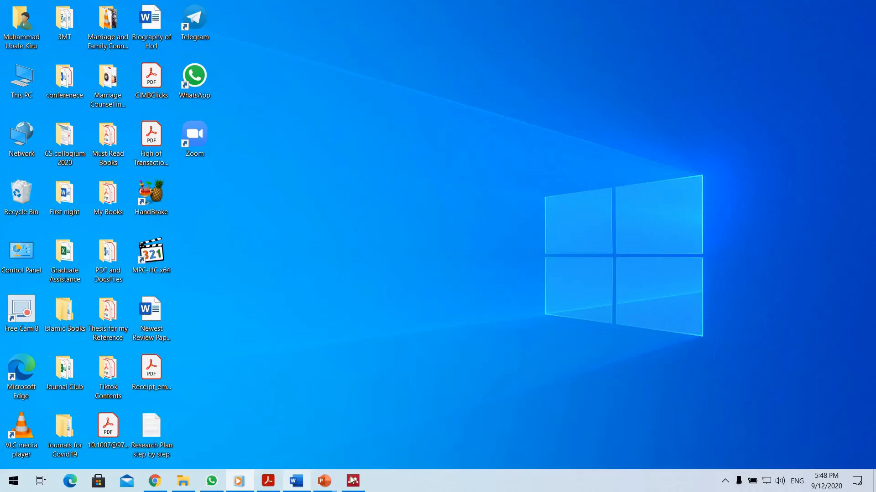
- Switch to Mendeley and search the library for the author credit copied from the entropy comment
click(353, 481)
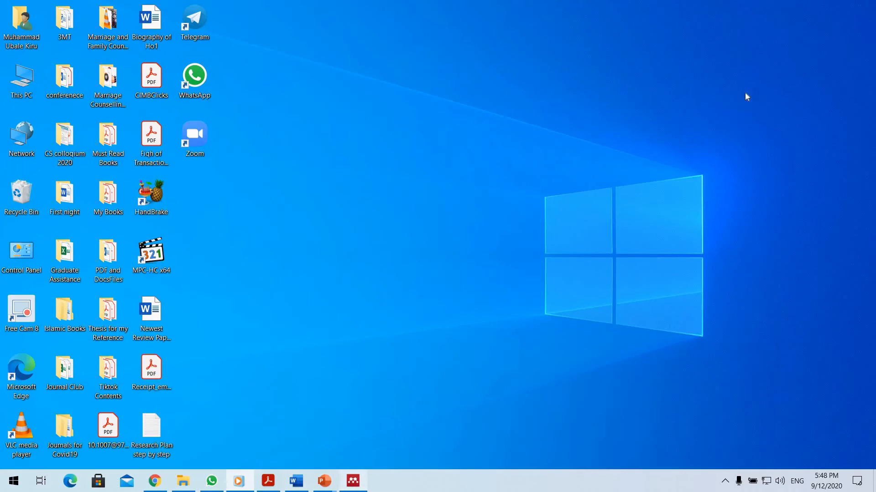
triple_click(742, 32)
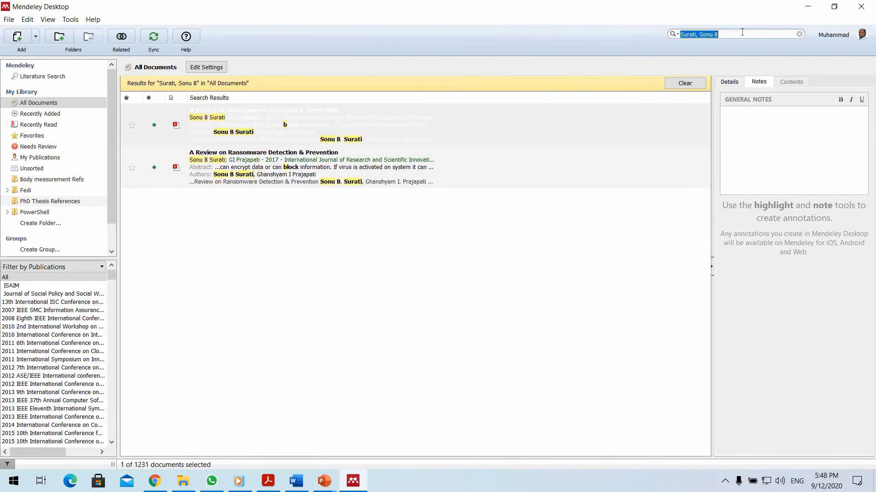
text(Scaife, Nolen)
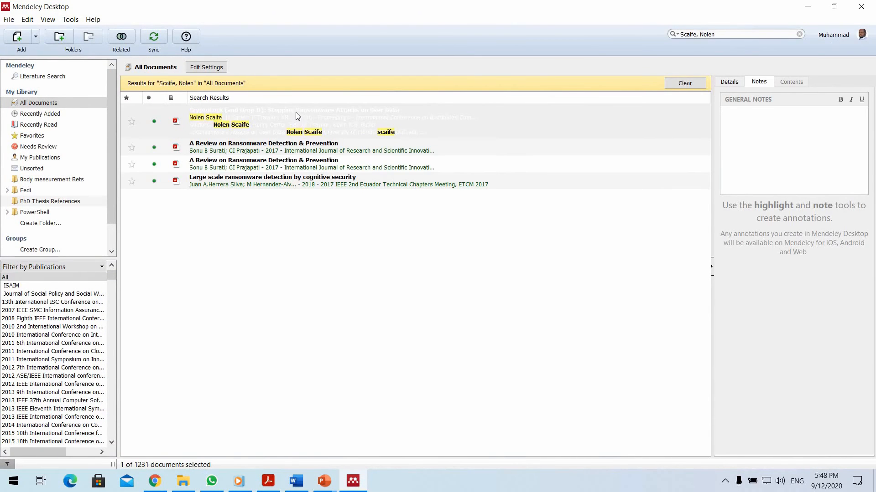
- Open the "CryptoLock (and Drop It)" paper from the search results, view its details and private annotations, and return to Word
click(322, 114)
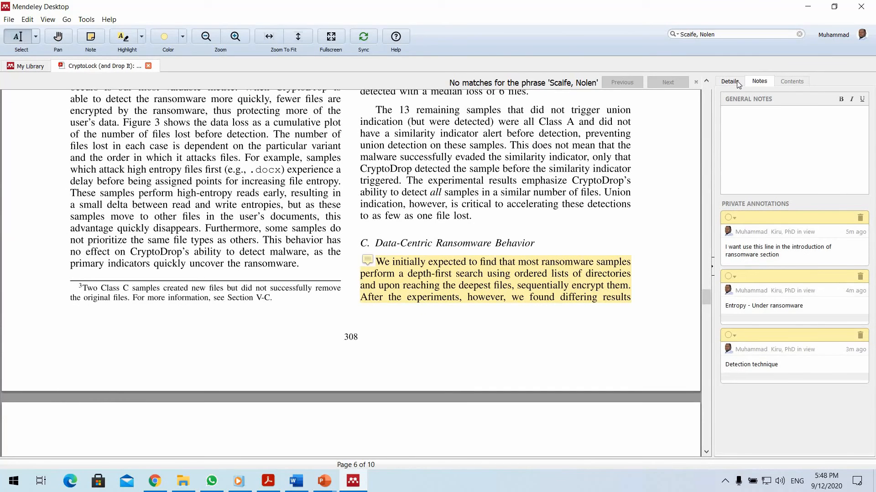
click(744, 82)
click(757, 82)
click(805, 9)
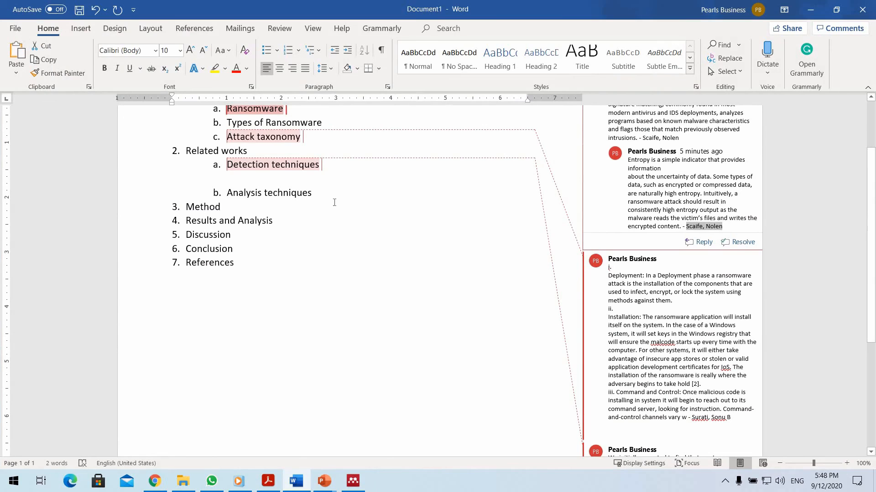
scroll(315, 211, up, 2)
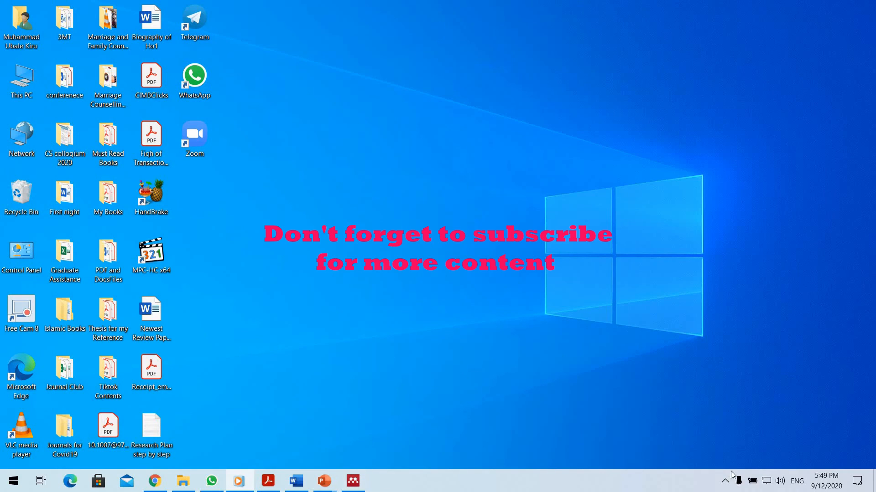
click(725, 481)
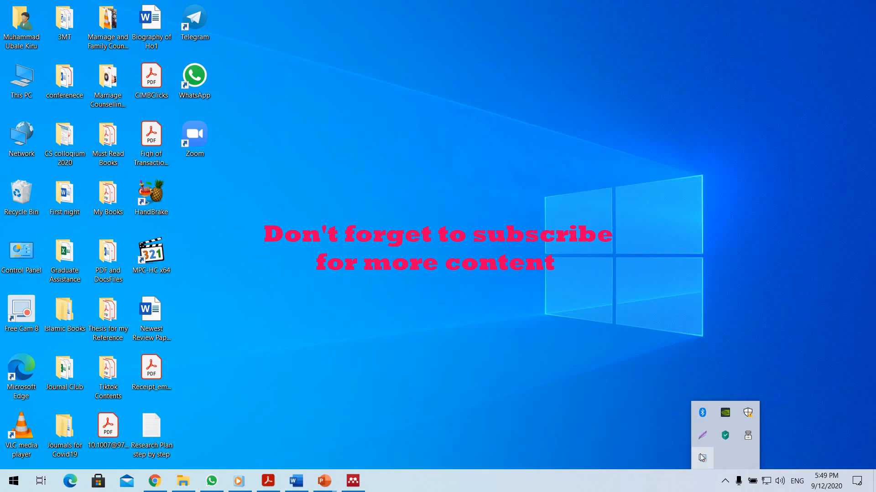